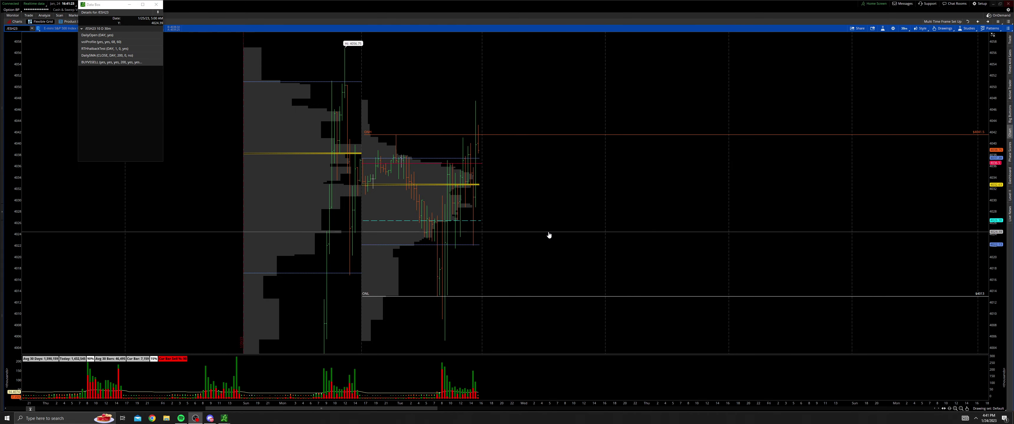
Step: Pan the /ES chart across earlier and later sessions to review the price action
middle_click(548, 234)
left_click(551, 238)
mouse_move(533, 214)
left_mouse_down()
mouse_move(526, 195)
mouse_move(595, 220)
mouse_move(562, 236)
mouse_move(421, 239)
mouse_move(503, 265)
mouse_move(578, 160)
mouse_move(668, 240)
left_mouse_up()
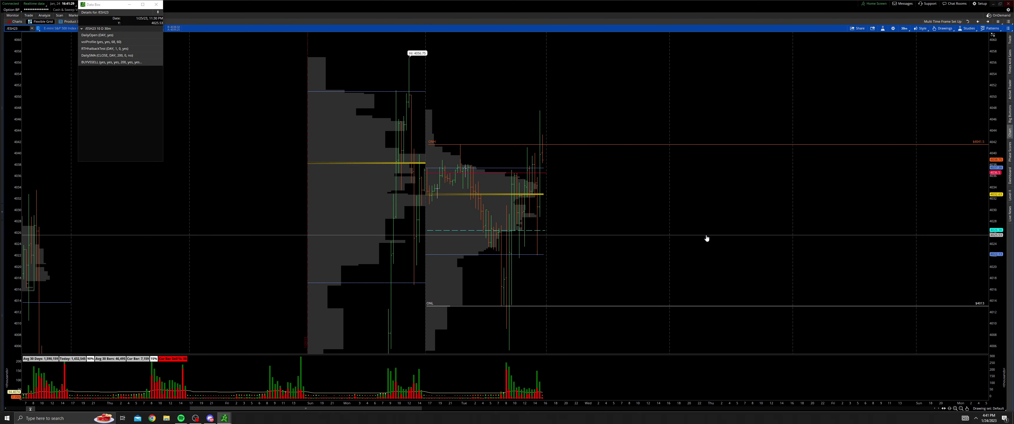
left_click_drag(626, 195, 733, 203)
left_click_drag(713, 238, 734, 243)
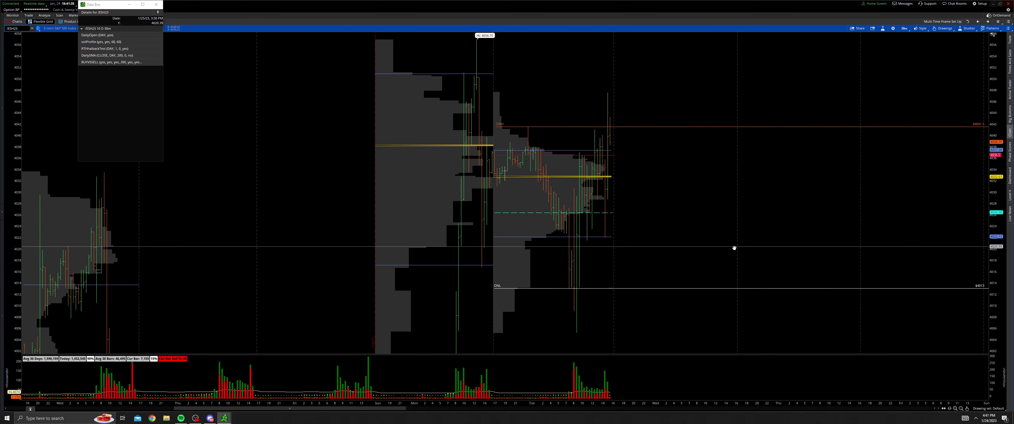
scroll(699, 261, "up", 3)
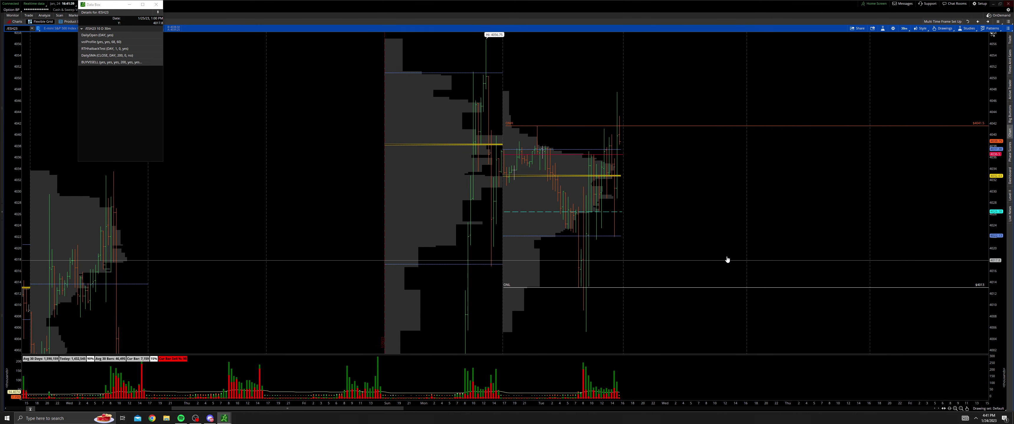
left_click_drag(703, 257, 698, 252)
left_click_drag(661, 215, 659, 214)
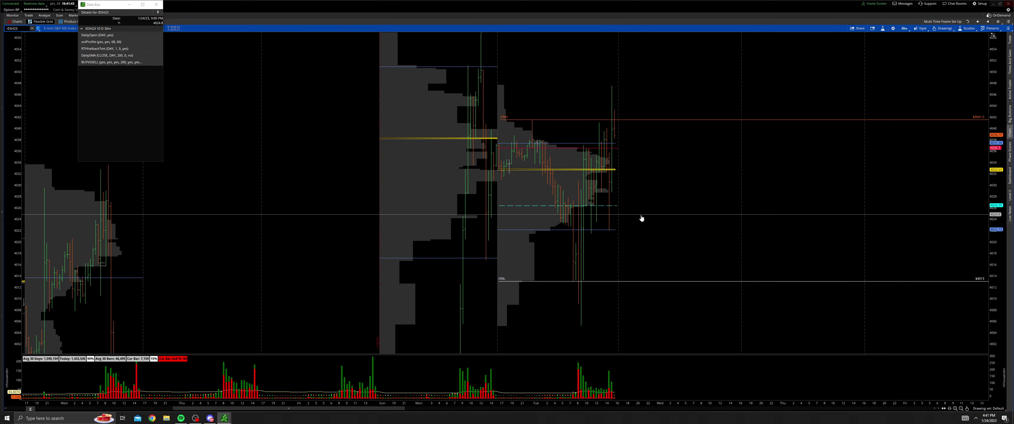
left_click_drag(648, 250, 607, 242)
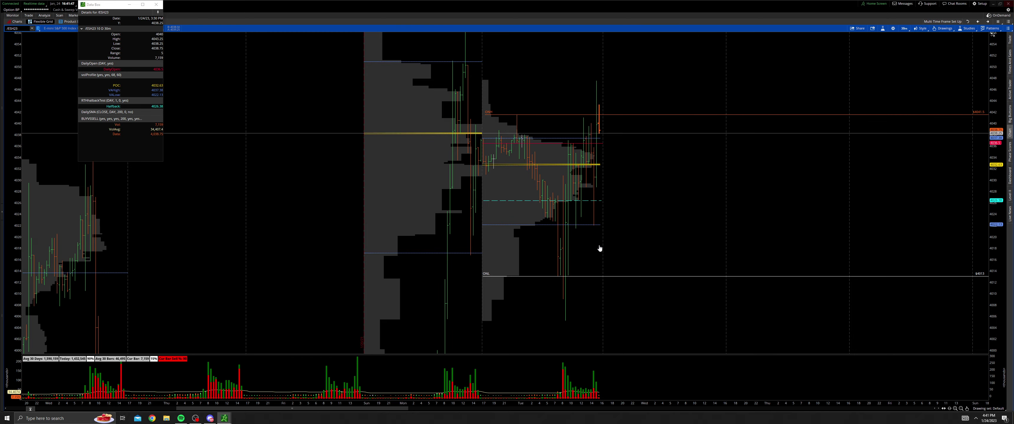
left_click_drag(674, 249, 662, 247)
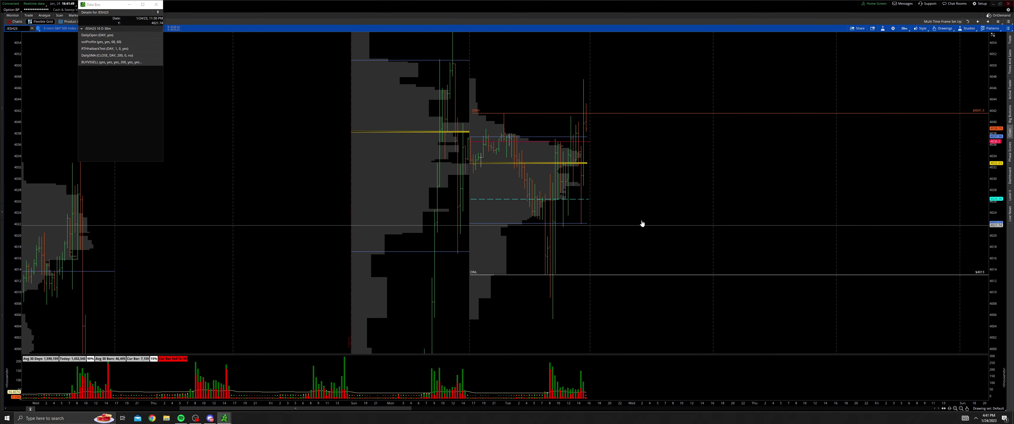
left_click_drag(672, 219, 661, 238)
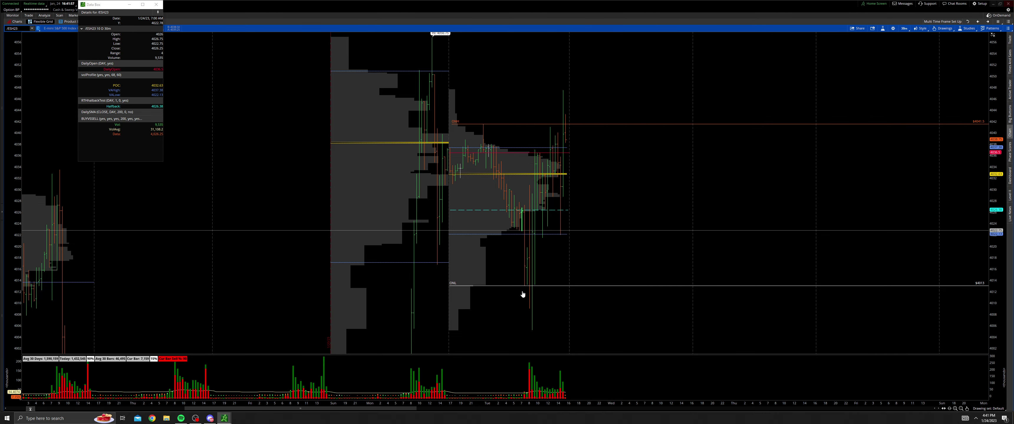
left_click_drag(572, 242, 596, 261)
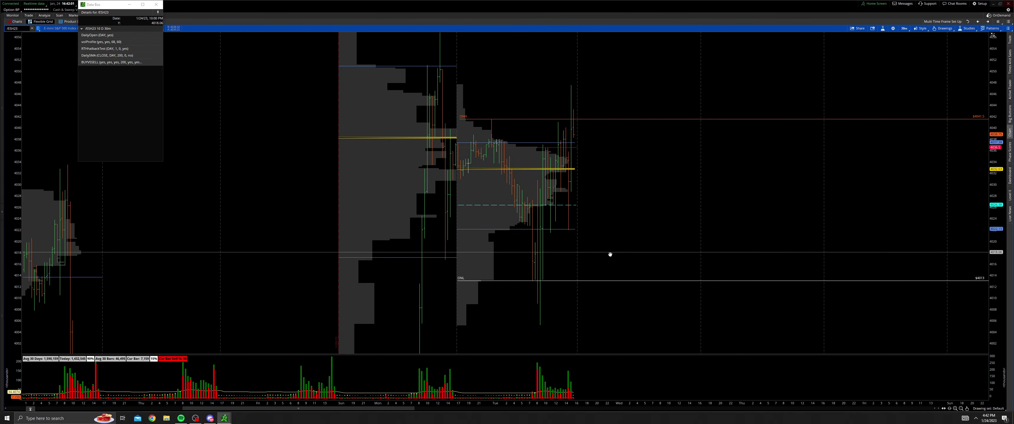
left_click_drag(609, 254, 611, 298)
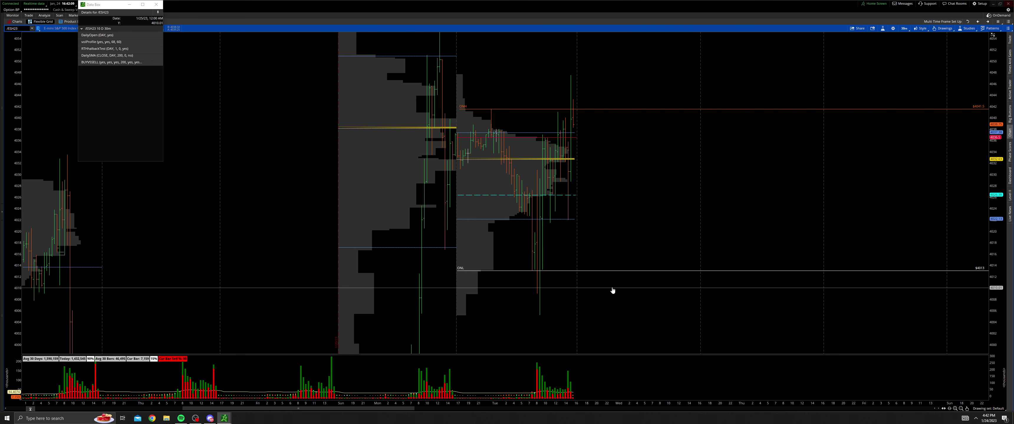
left_click_drag(602, 299, 594, 303)
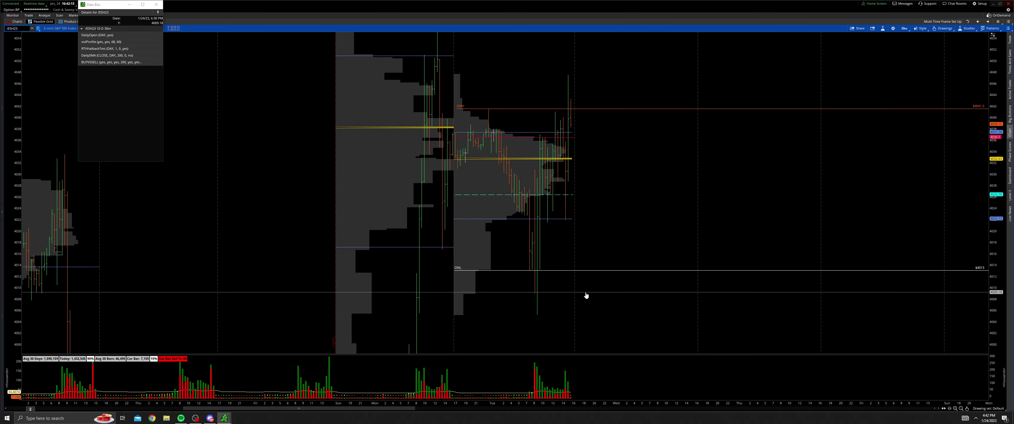
left_click_drag(601, 287, 598, 243)
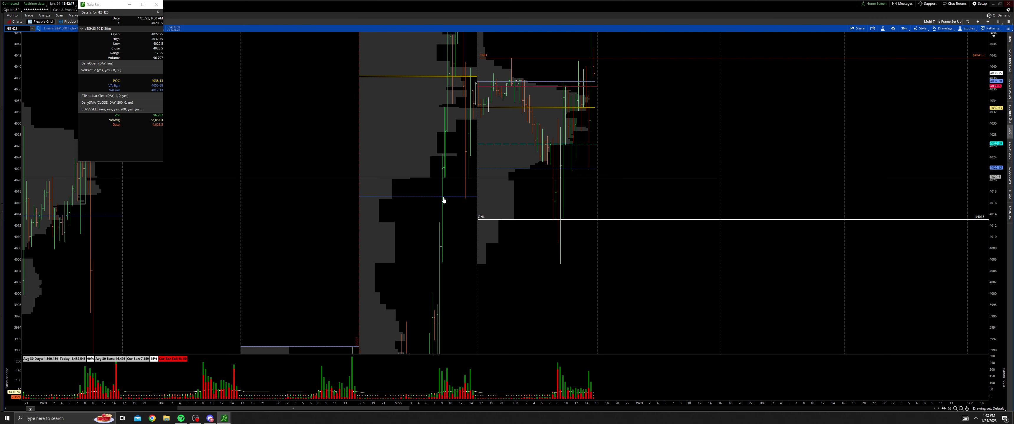
Step: Load the March Con Destination drawing set and set the crosshair to None
left_click(983, 409)
left_click(978, 368)
middle_click(445, 216)
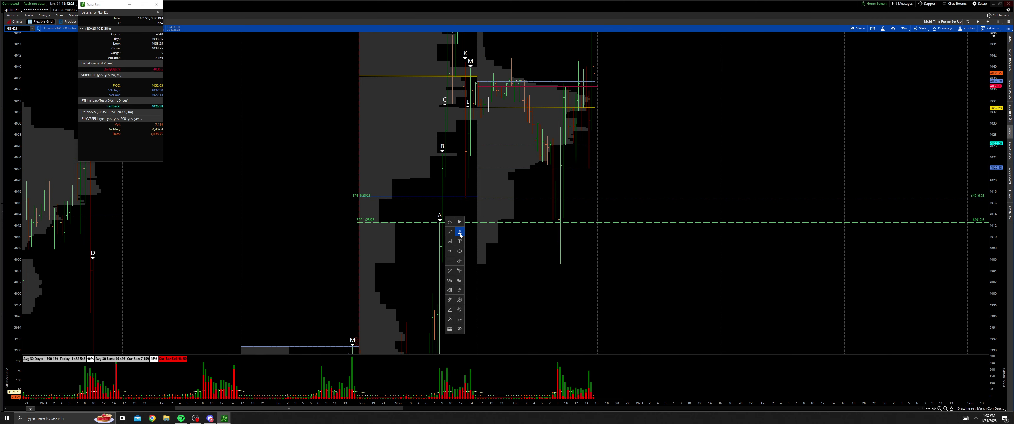
left_click(458, 223)
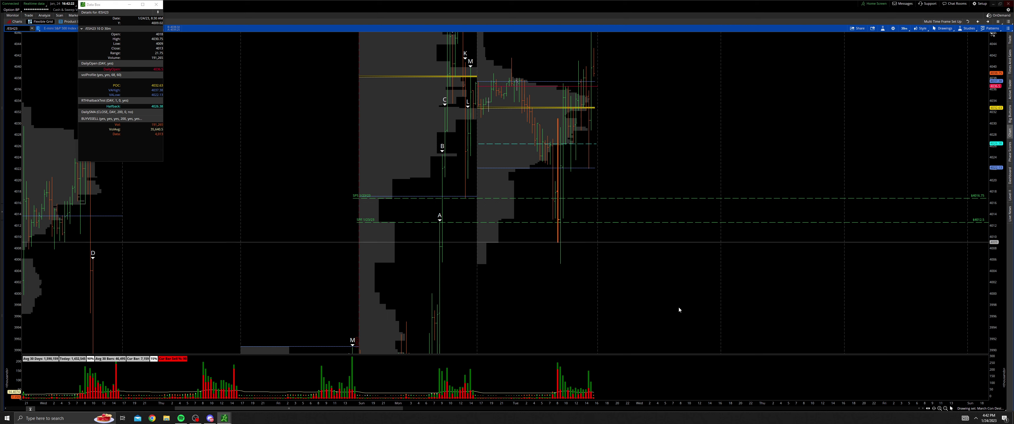
left_click(935, 410)
left_click(950, 379)
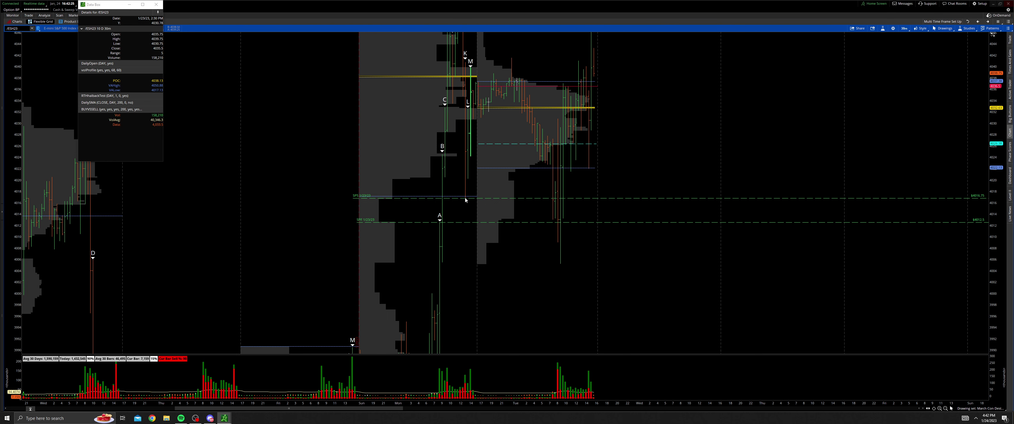
Step: Pan through the March Con Destination levels toward lower prices, then switch back to the Default drawing set
middle_click(452, 215)
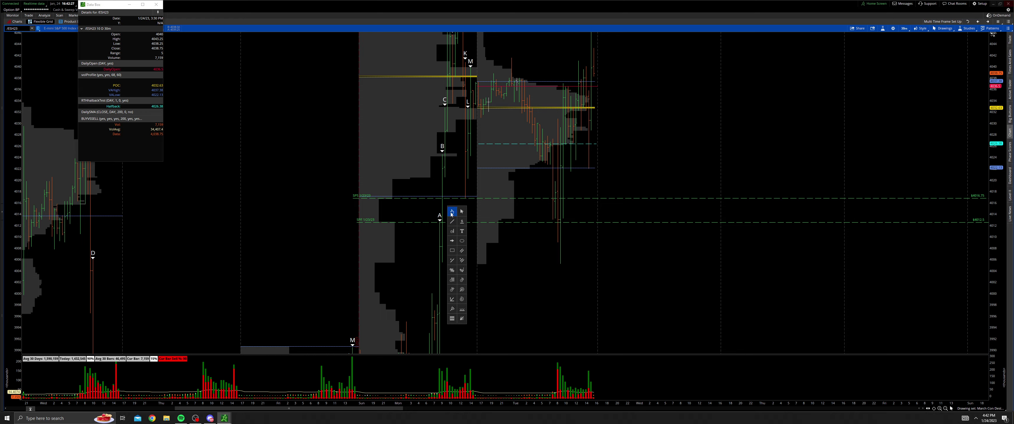
left_click(452, 213)
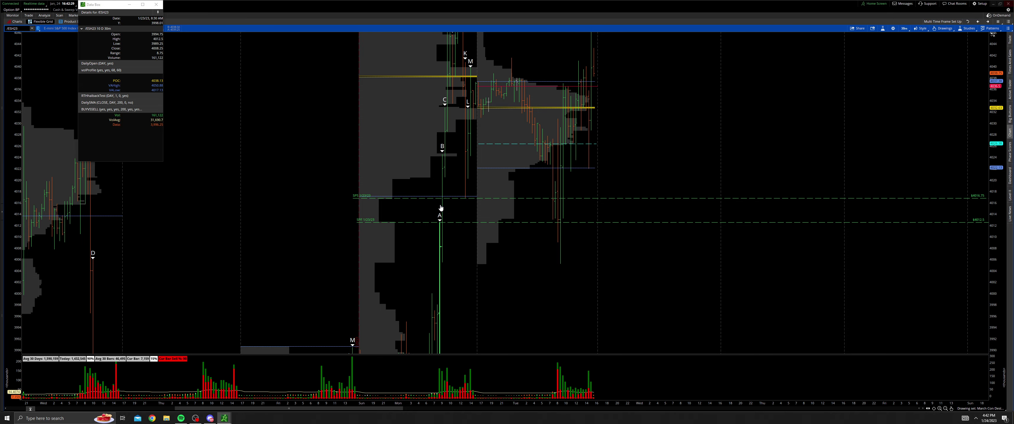
left_click_drag(508, 193, 527, 278)
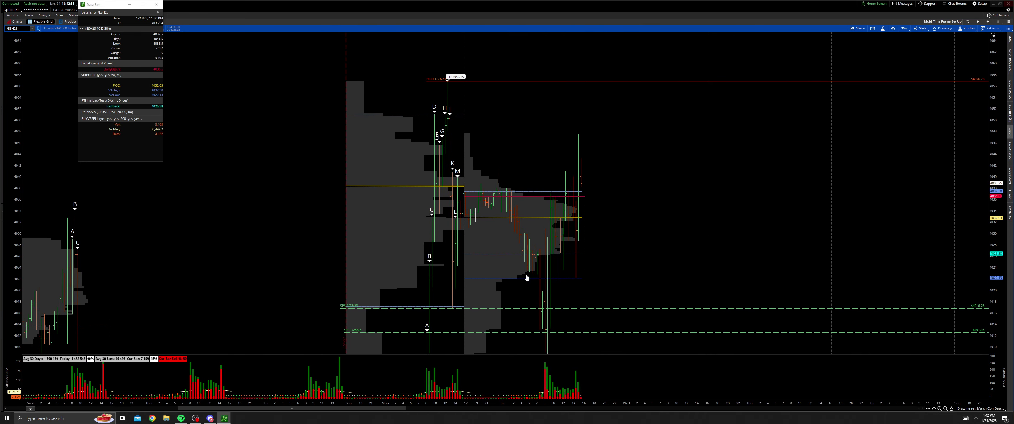
left_click_drag(619, 271, 545, 254)
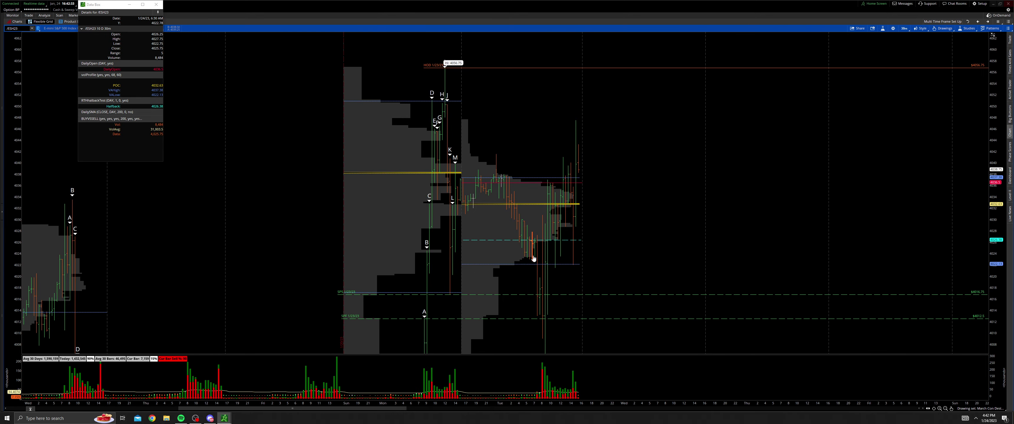
left_click_drag(506, 275, 543, 181)
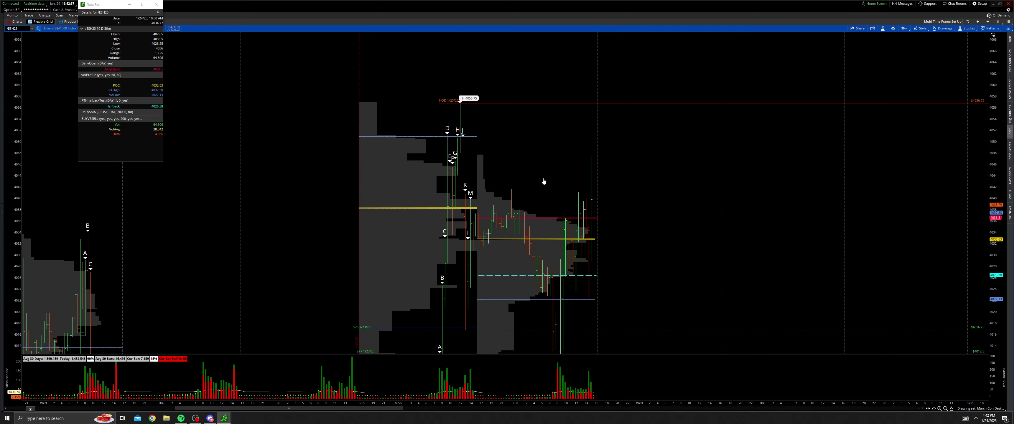
left_click_drag(553, 151, 512, 261)
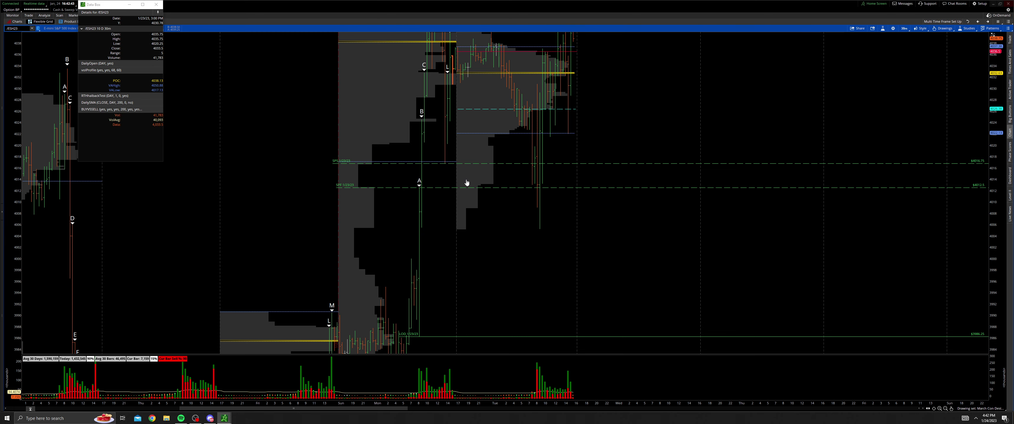
left_click_drag(498, 218, 509, 216)
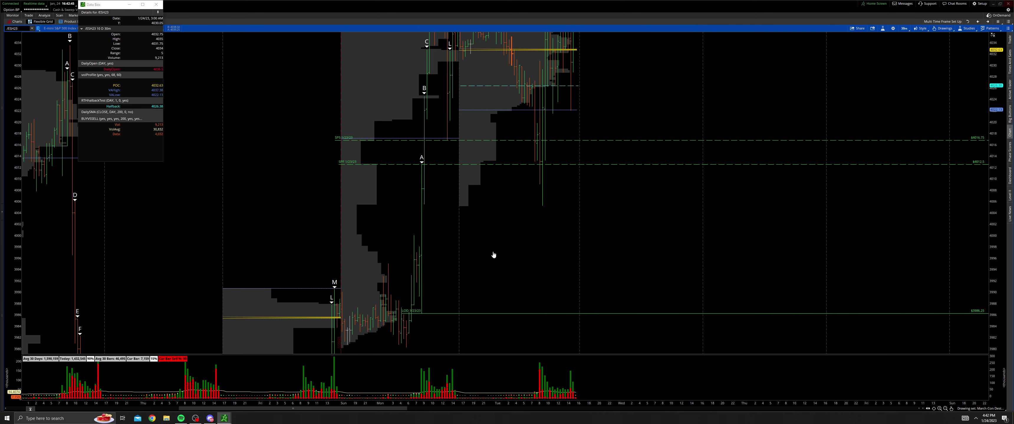
left_click_drag(492, 255, 515, 305)
left_click(981, 410)
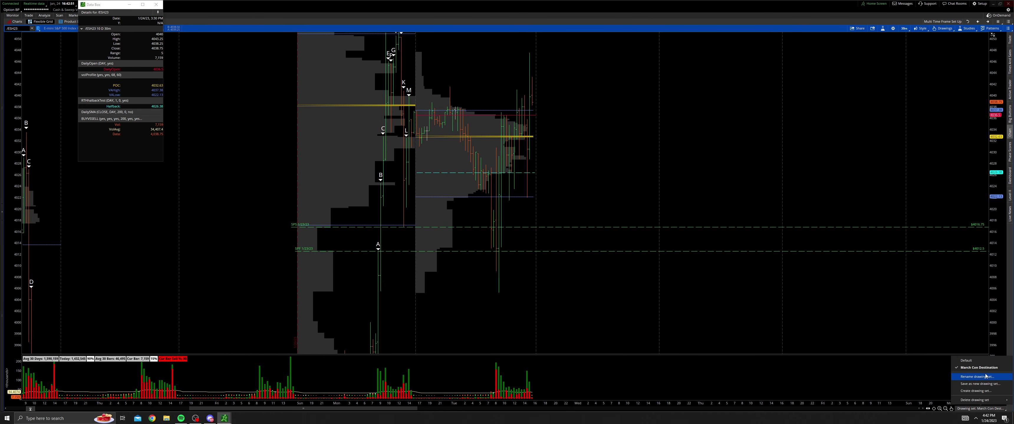
left_click(981, 366)
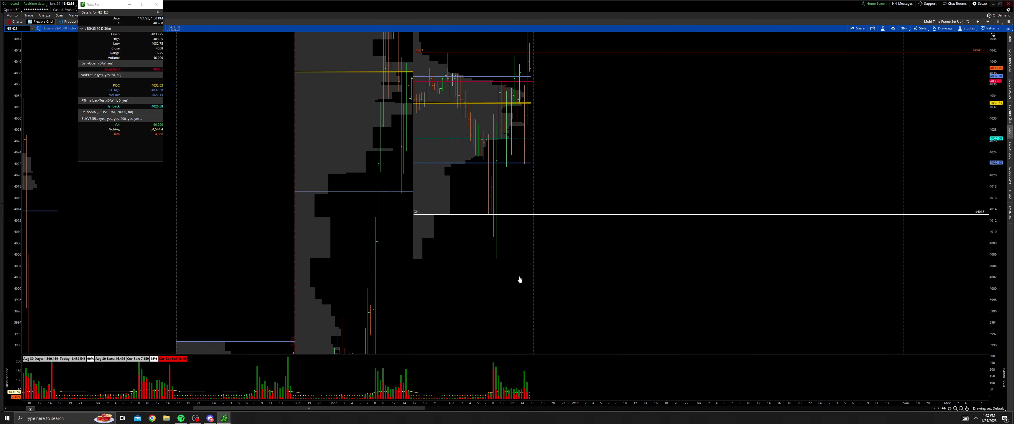
Step: Pan toward higher prices, then change the Futures chart settings and apply them
left_click_drag(458, 275, 455, 256)
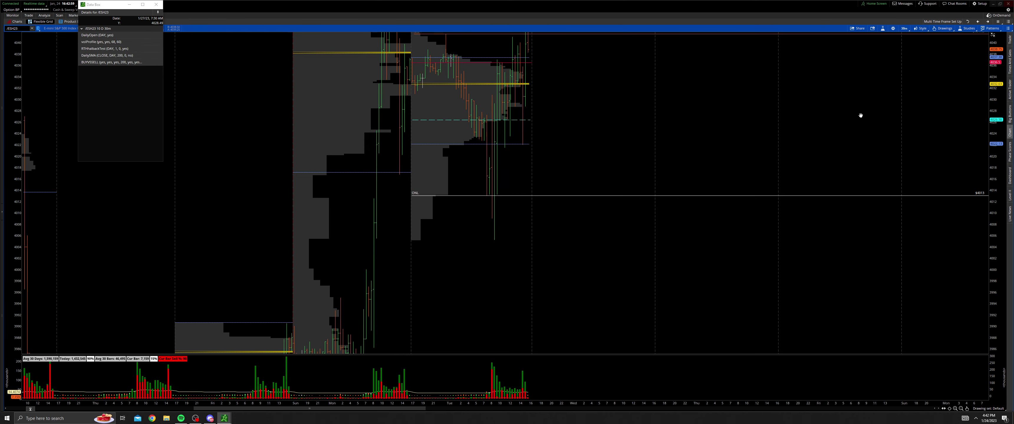
left_click_drag(751, 86, 757, 212)
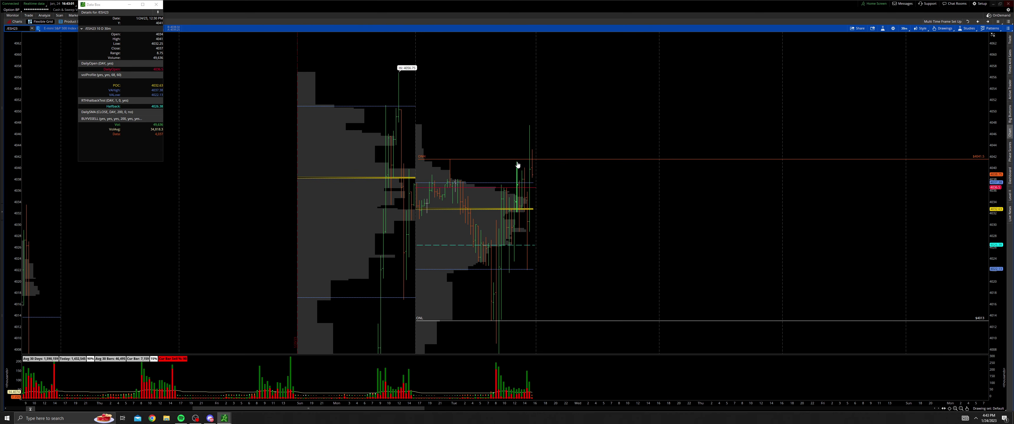
left_click(893, 28)
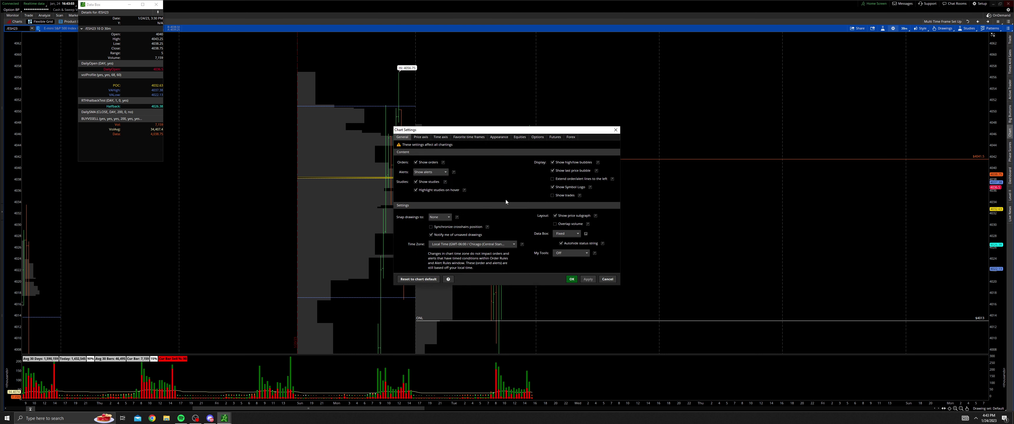
left_click(554, 138)
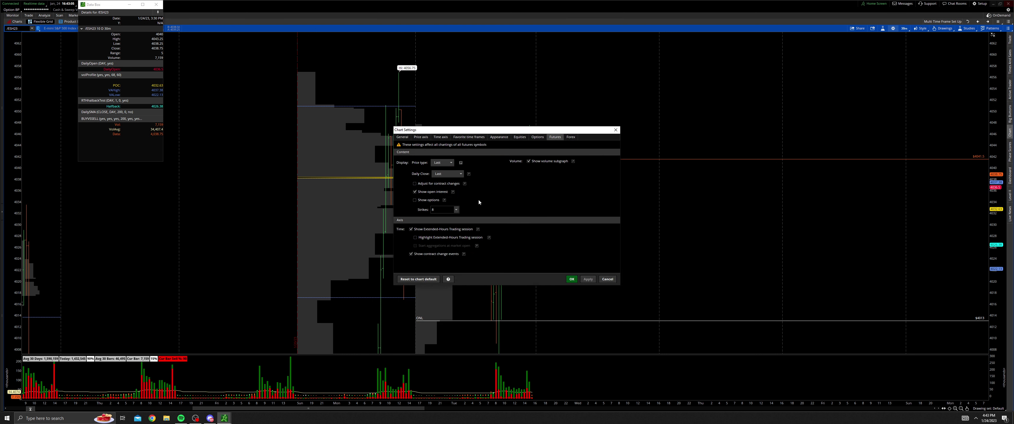
left_click(572, 279)
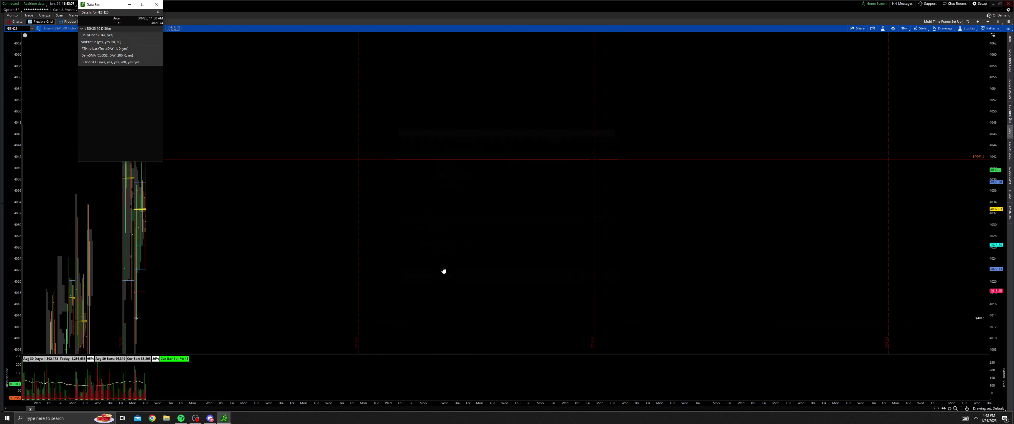
left_click_drag(181, 261, 24, 261)
scroll(521, 262, "up", 3)
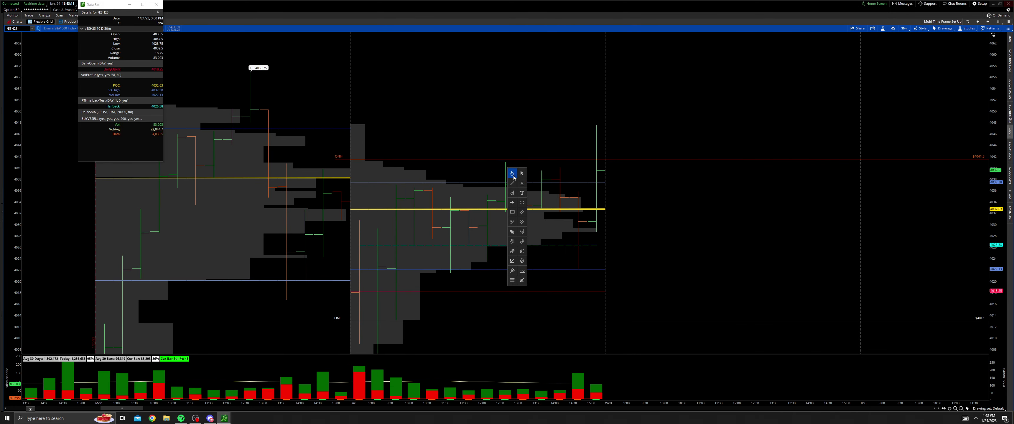
left_click_drag(514, 173, 513, 145)
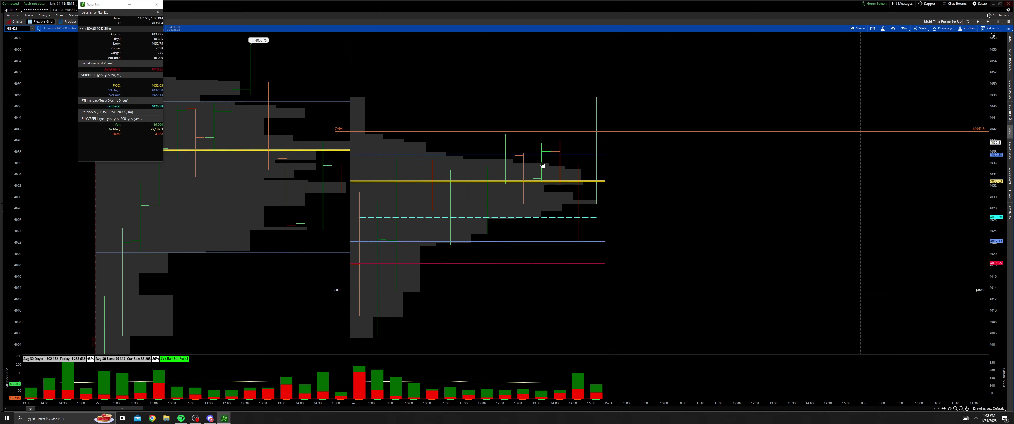
left_click_drag(528, 218, 509, 184)
left_click_drag(430, 265, 466, 263)
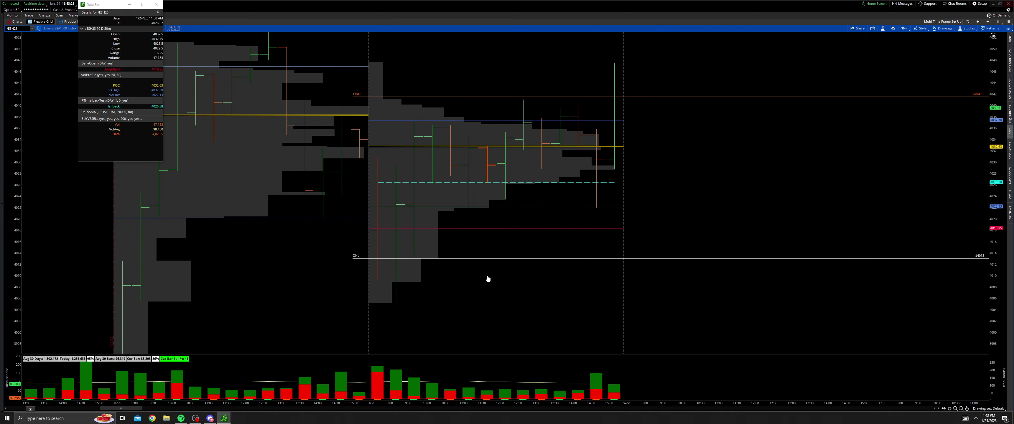
left_click_drag(433, 232, 451, 256)
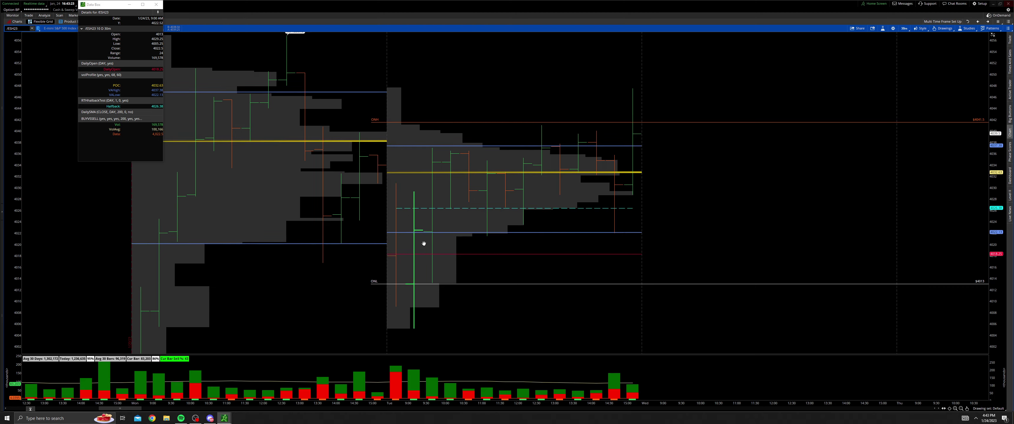
left_click_drag(400, 211, 419, 234)
left_click_drag(467, 299, 489, 301)
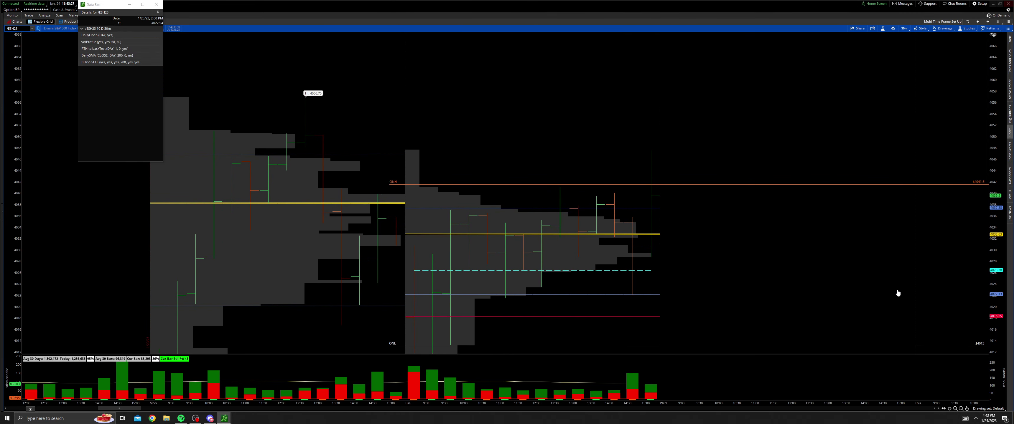
left_click_drag(997, 293, 996, 252)
left_click_drag(734, 304, 747, 203)
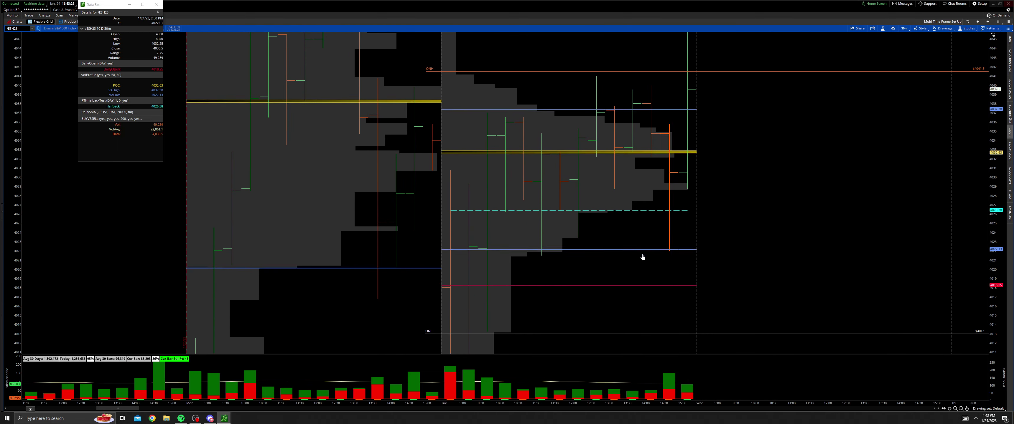
left_click(962, 408)
left_click_drag(730, 300, 839, 313)
left_click_drag(438, 220, 402, 270)
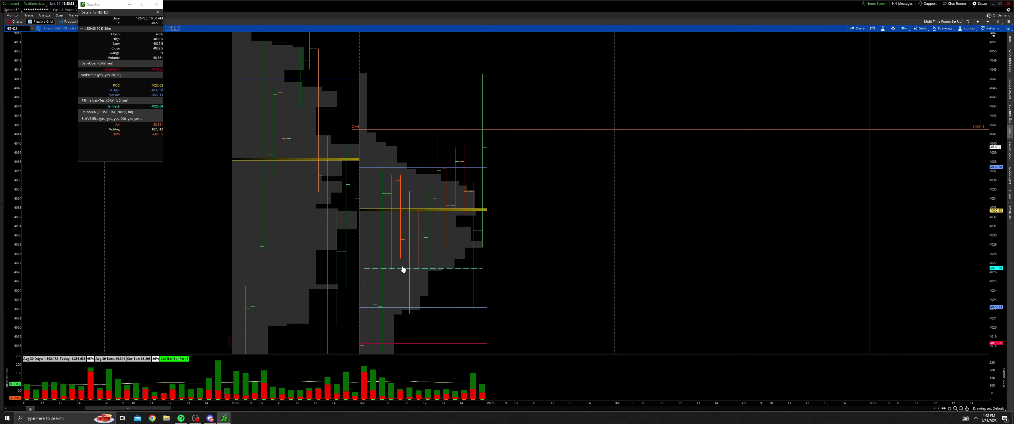
left_click_drag(473, 258, 444, 253)
scroll(458, 263, "down", 1)
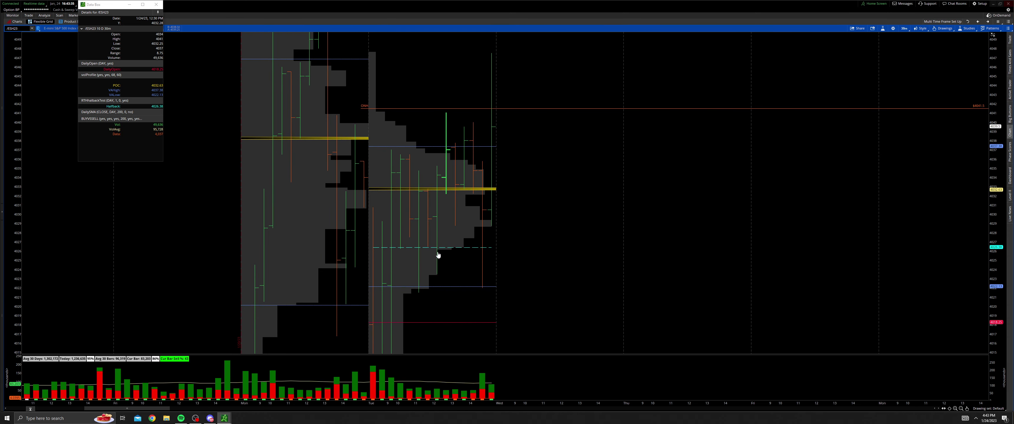
left_click_drag(491, 283, 481, 263)
scroll(405, 258, "up", 3)
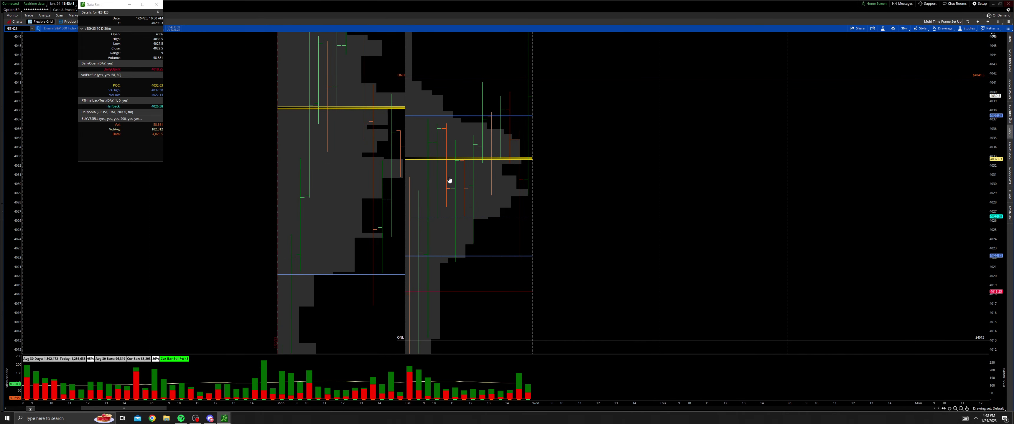
scroll(449, 180, "up", 1)
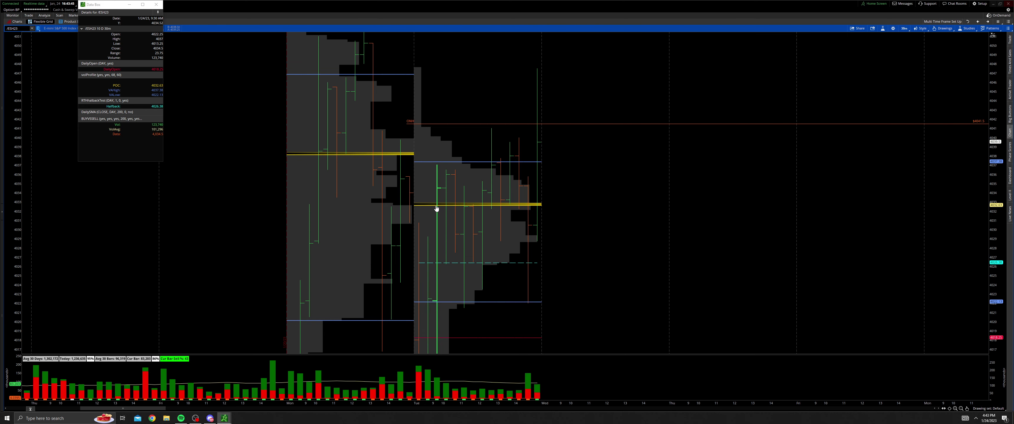
scroll(416, 215, "down", 4)
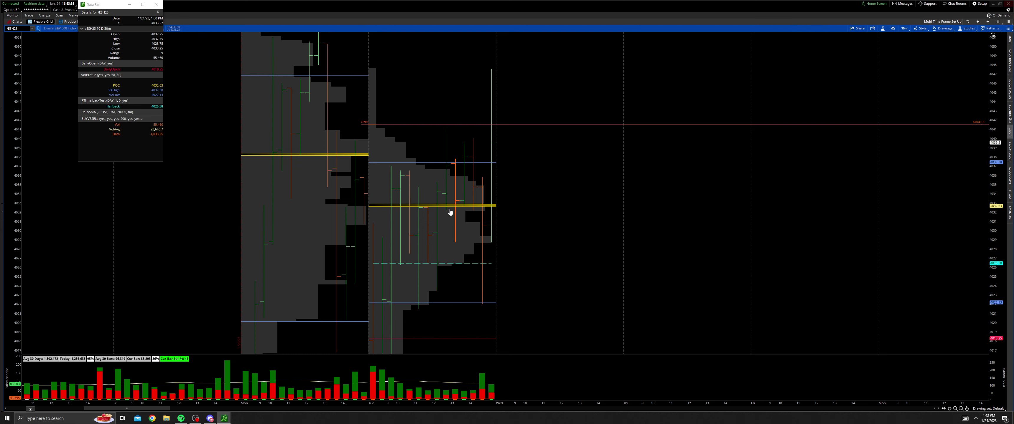
scroll(506, 217, "up", 1)
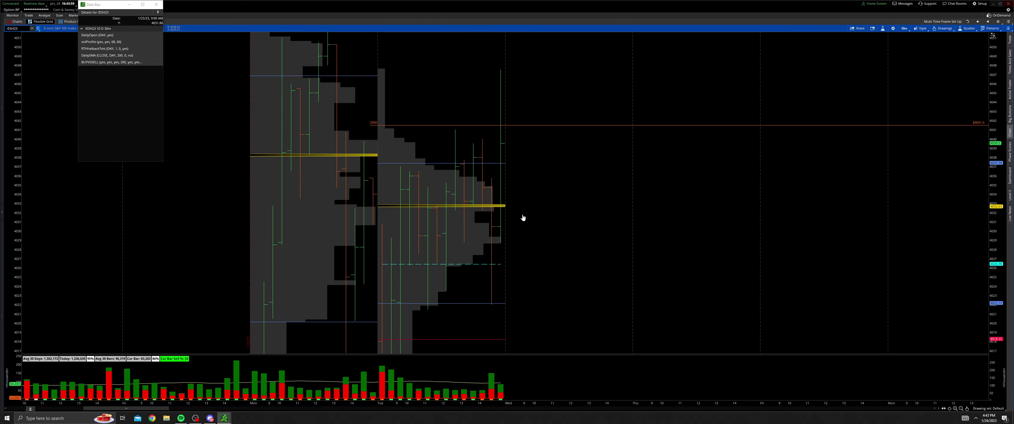
left_click_drag(523, 218, 532, 233)
left_click_drag(480, 159, 501, 130)
left_click_drag(507, 193, 504, 183)
left_click_drag(584, 285, 655, 247)
left_click_drag(644, 221, 654, 230)
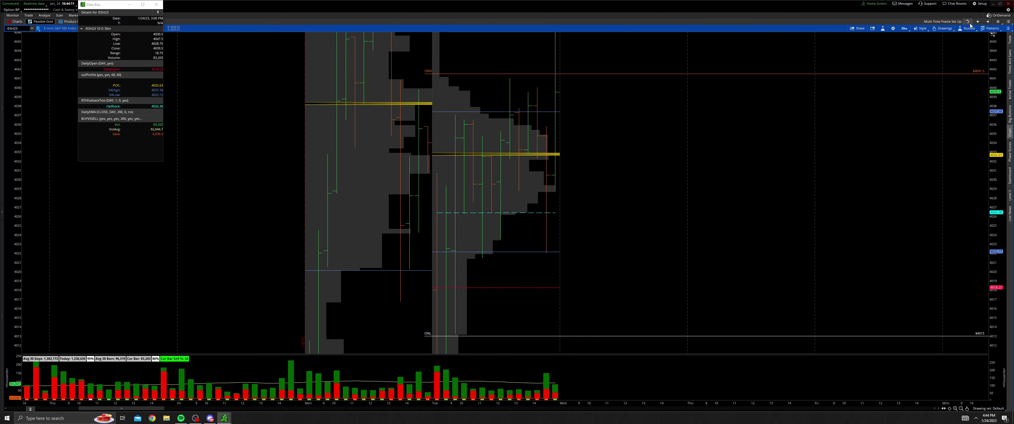
Step: Switch to the 30 Min Profile Only layout and zoom in on 1/17 through 1/25
left_click(1001, 22)
left_click(993, 33)
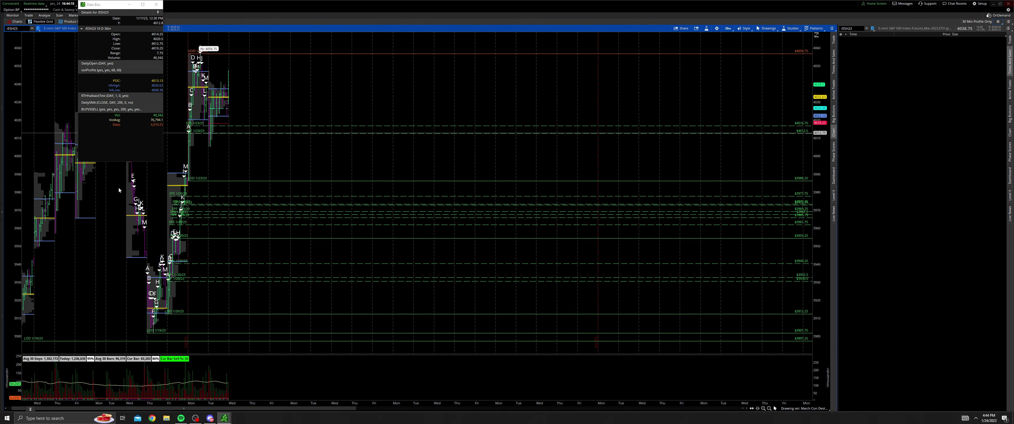
left_click_drag(118, 188, 247, 173)
Step: Maximize the chart cell, stretch the price scale and recentre the Monday and Tuesday profiles
middle_click(725, 165)
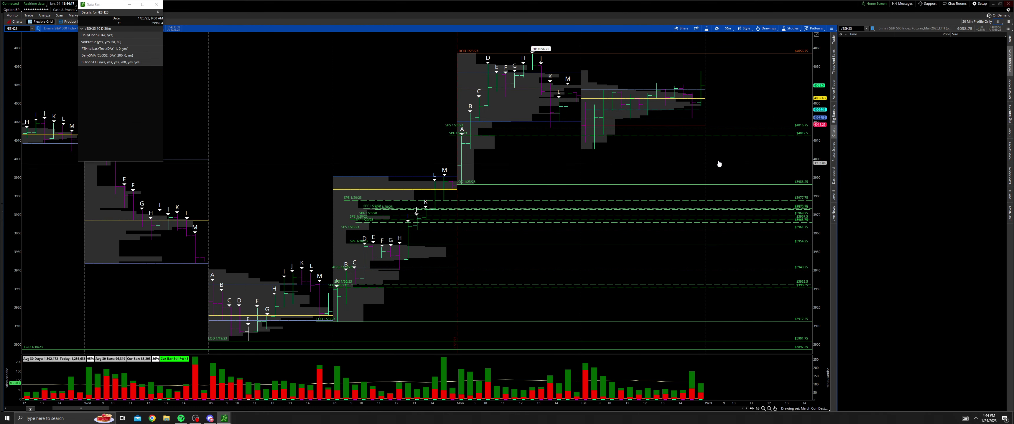
left_click(831, 28)
left_click(835, 109)
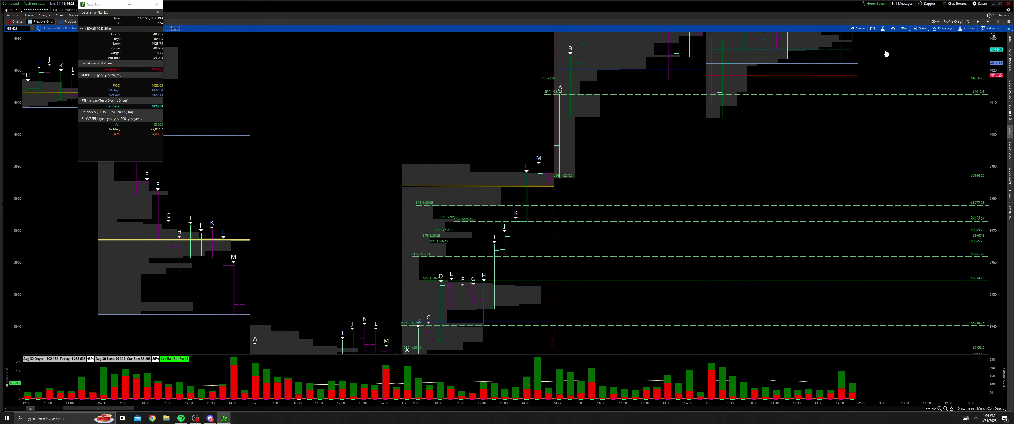
left_click_drag(890, 50, 567, 225)
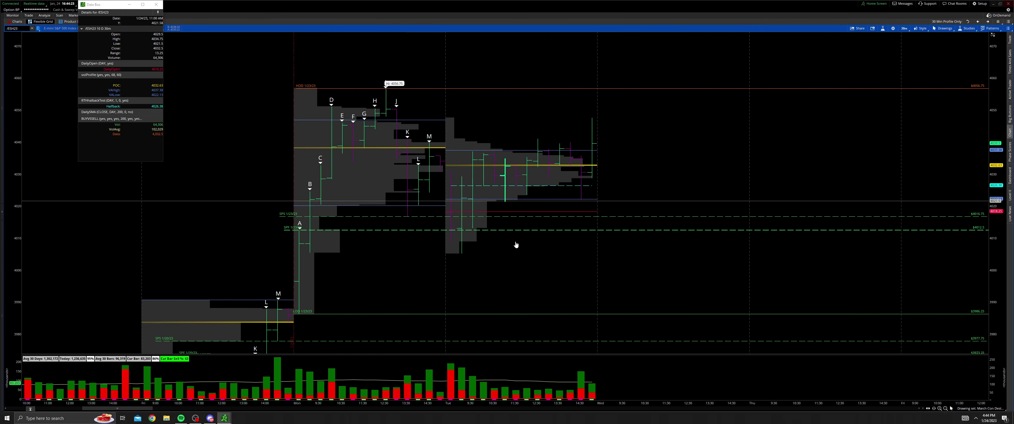
left_click_drag(996, 243, 996, 197)
left_click_drag(674, 184, 707, 132)
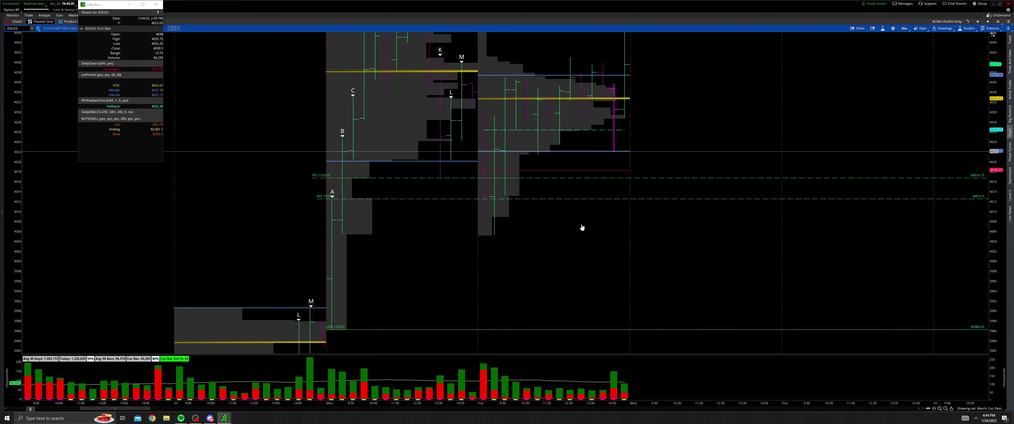
Step: Delete the dashed SPF 4012.5 price line
left_click(521, 200)
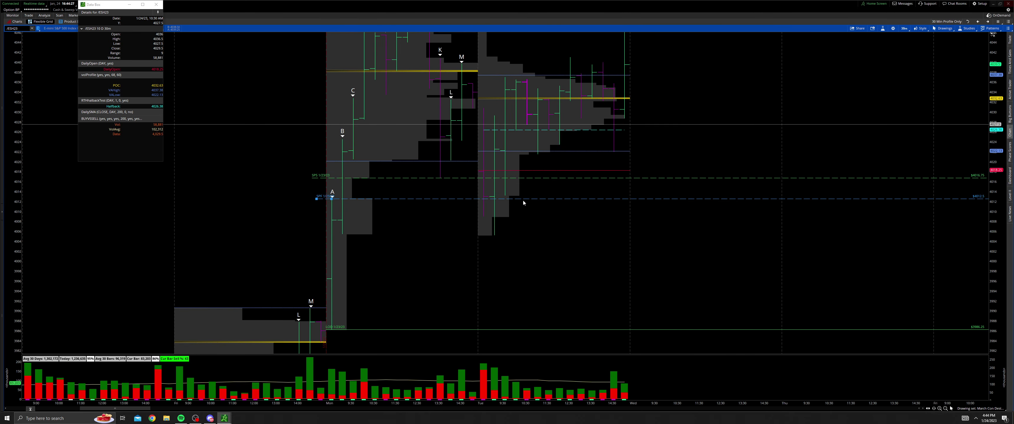
key("Delete")
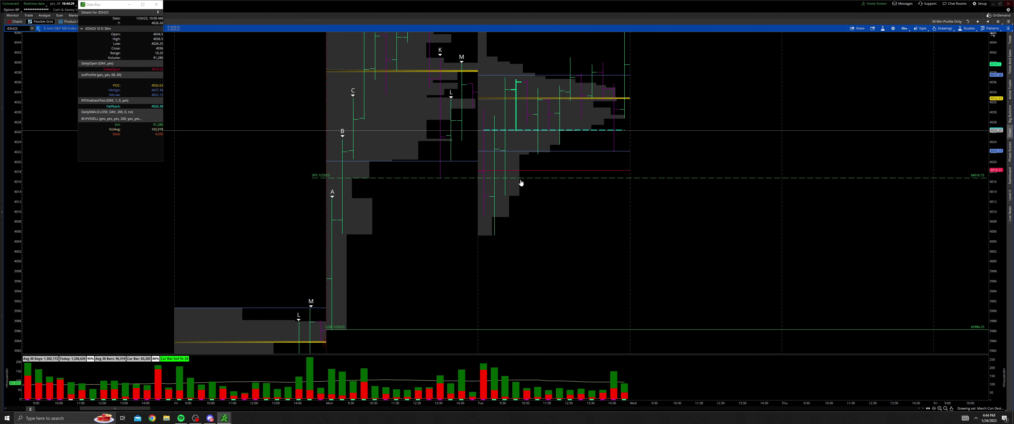
left_click_drag(513, 192, 588, 271)
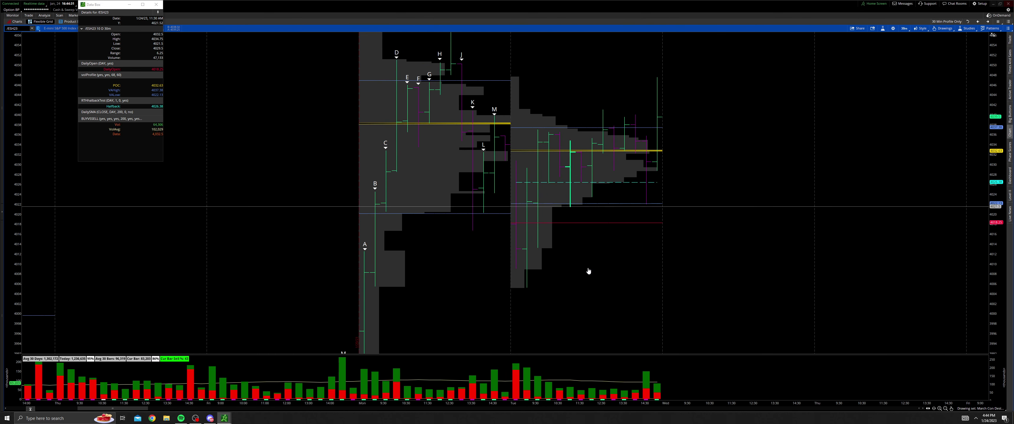
Step: Add text notes A and B on Tuesday's first two bars
middle_click(588, 271)
left_click(594, 291)
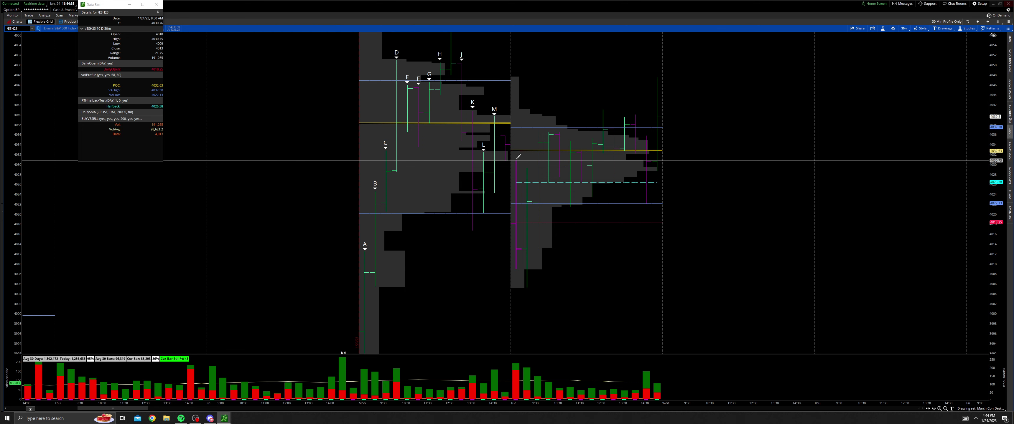
left_click(518, 160)
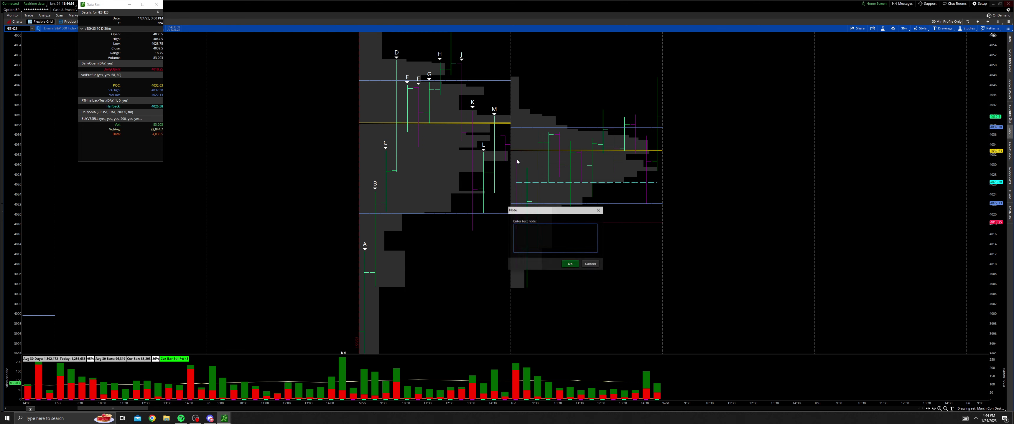
left_click(570, 263)
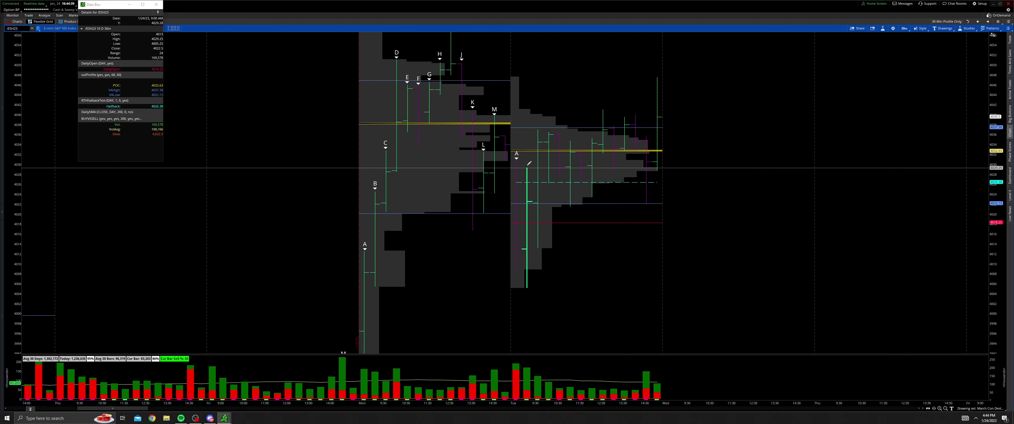
left_click(528, 168)
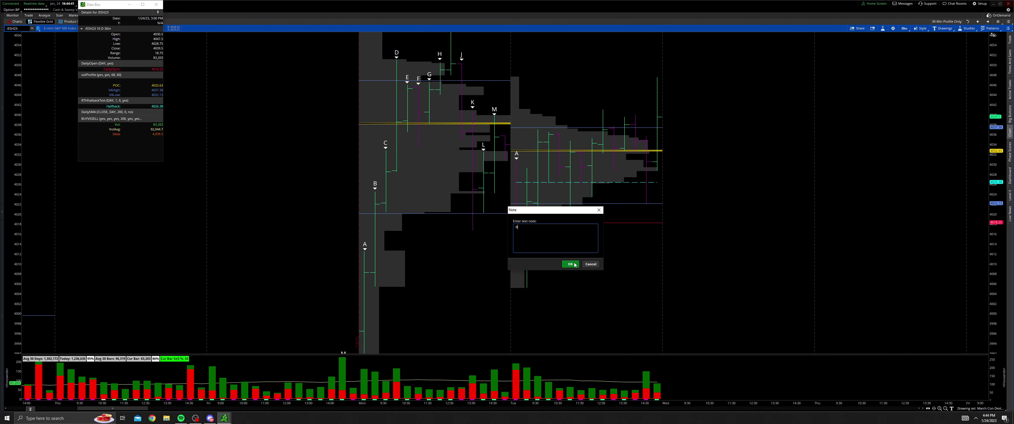
left_click(570, 264)
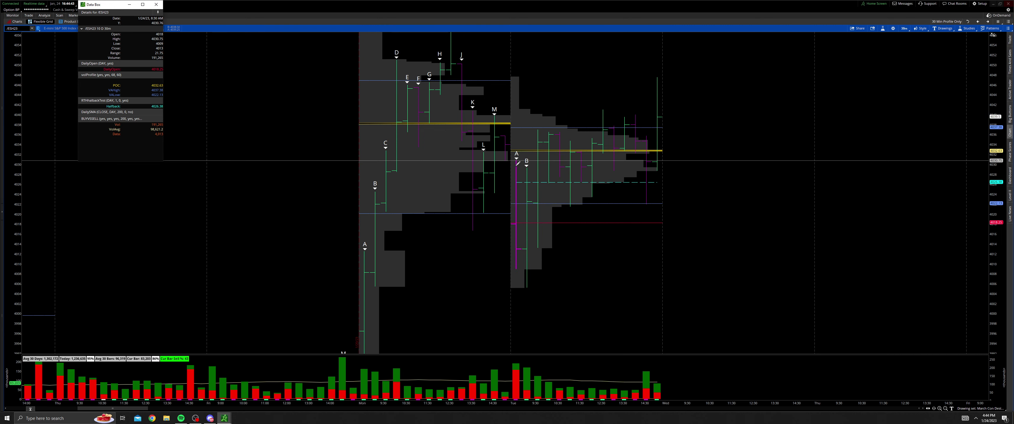
Step: Add text notes C, D and F on Tuesday's following bars
middle_click(585, 245)
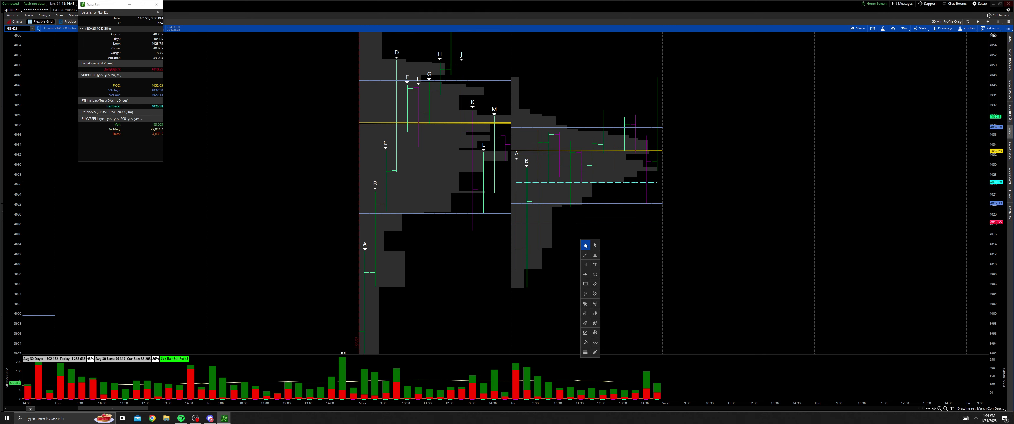
left_click(585, 245)
left_click_drag(585, 246, 542, 268)
middle_click(544, 270)
left_click(554, 281)
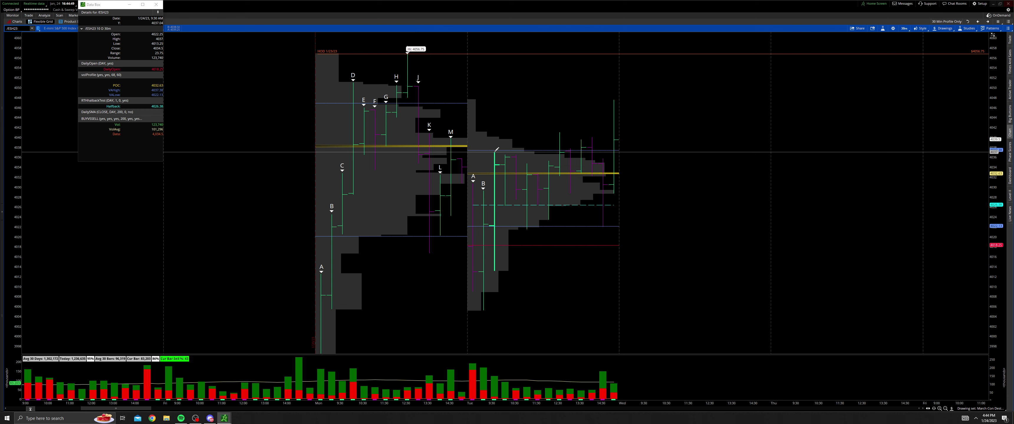
middle_click(517, 176)
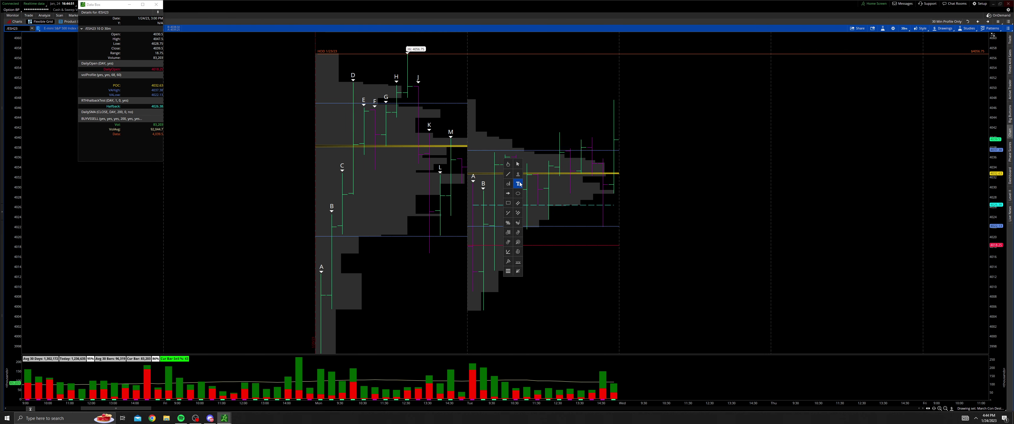
left_click(518, 184)
left_click(496, 149)
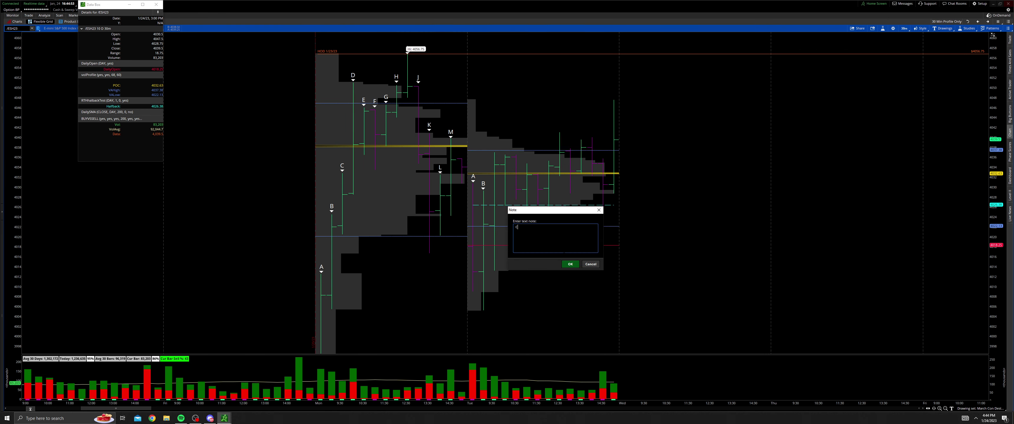
left_click(570, 264)
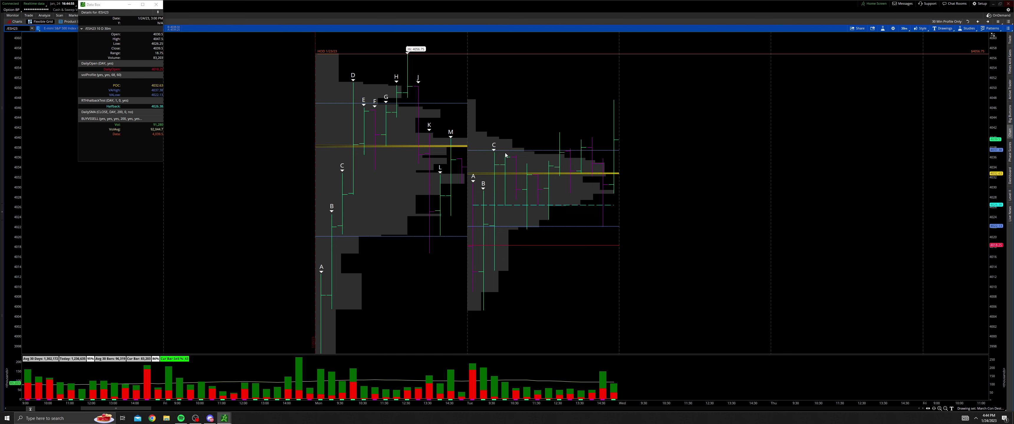
left_click(505, 155)
type("D")
left_click(570, 264)
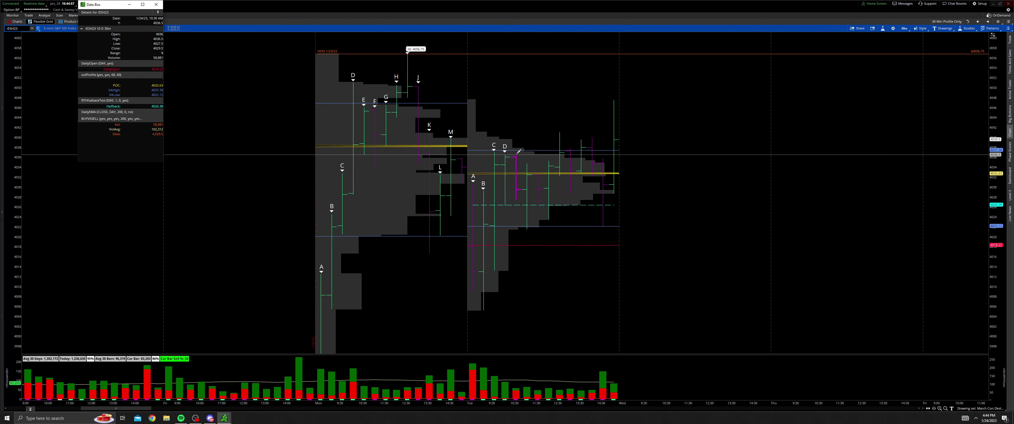
left_click(516, 156)
left_click(574, 266)
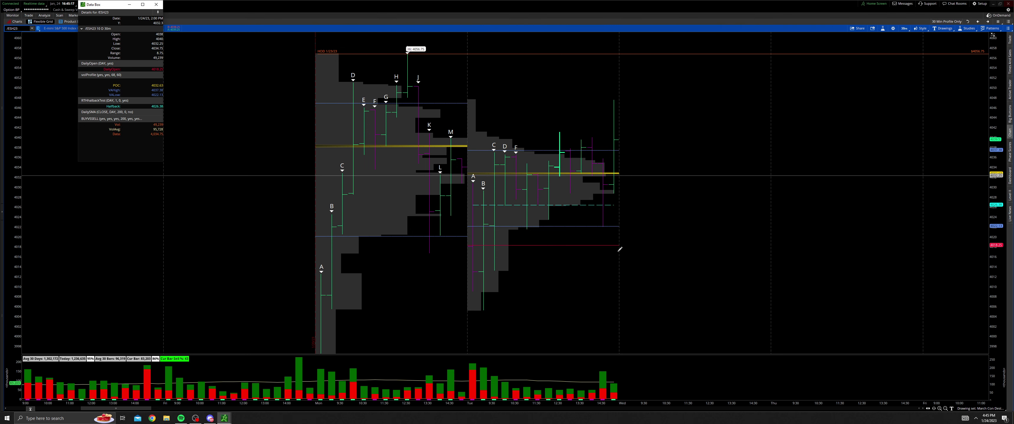
Step: Add E and G text-note labels beside Tuesday's bars
left_click_drag(997, 284, 996, 228)
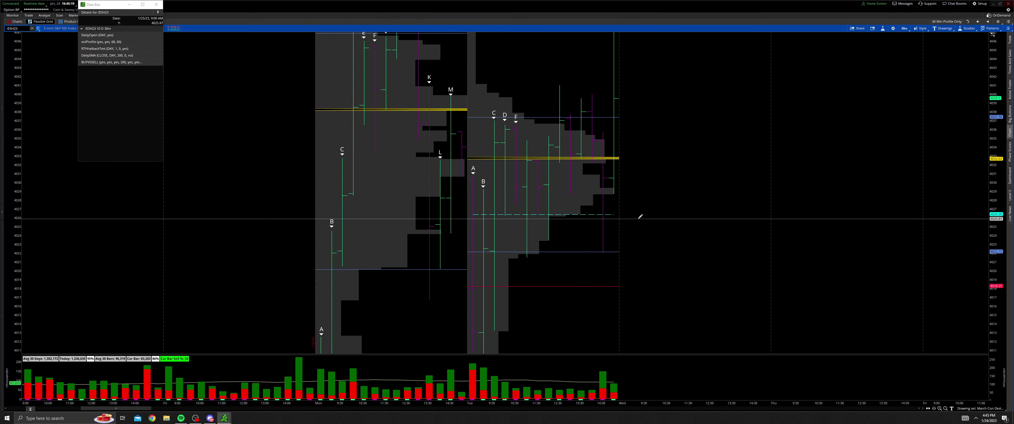
middle_click(638, 221)
left_click(651, 245)
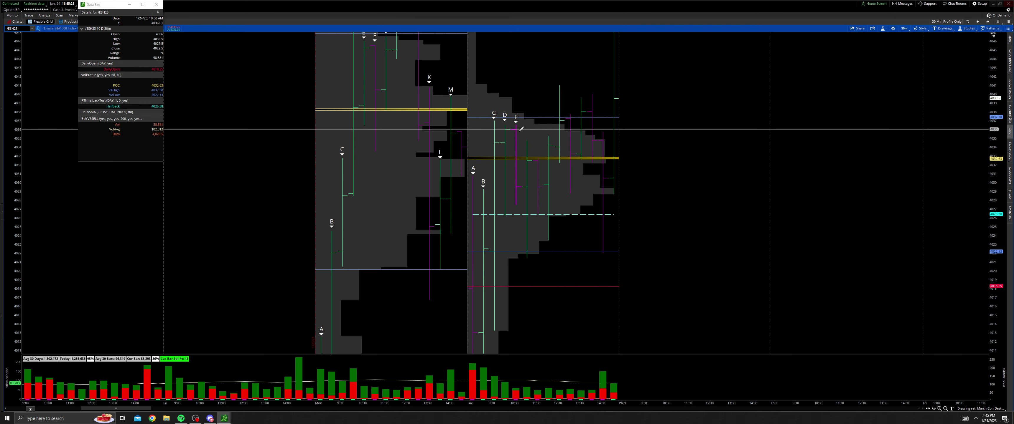
left_click(527, 143)
type("E")
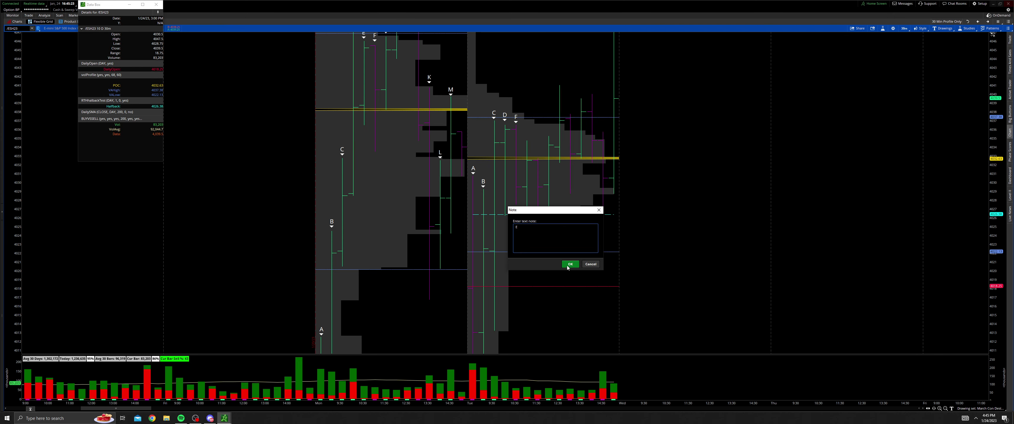
left_click(570, 264)
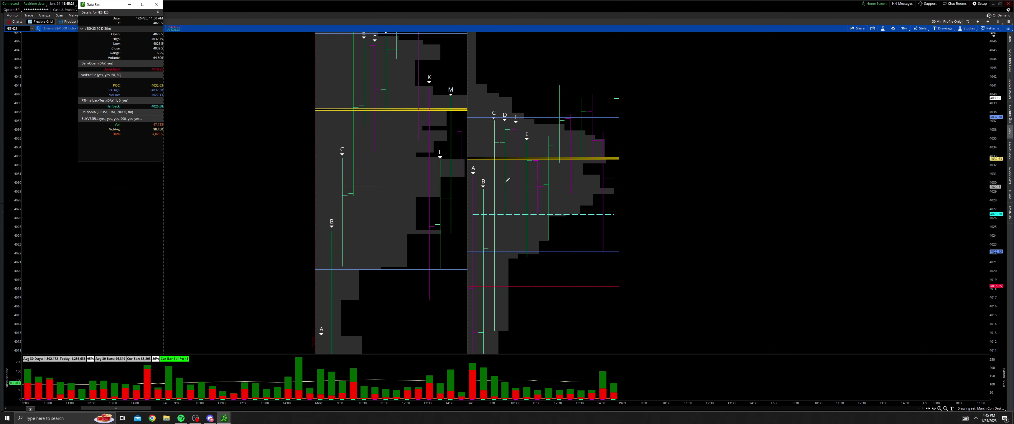
left_click(541, 155)
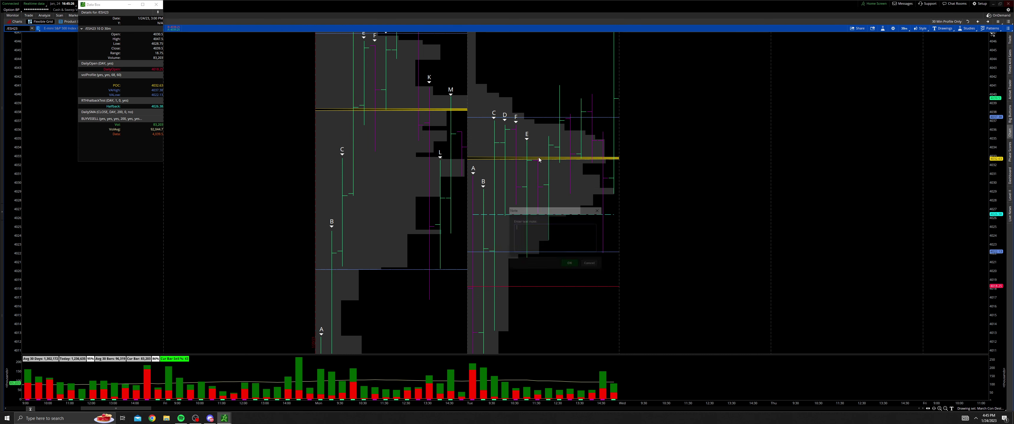
type("G")
left_click(570, 264)
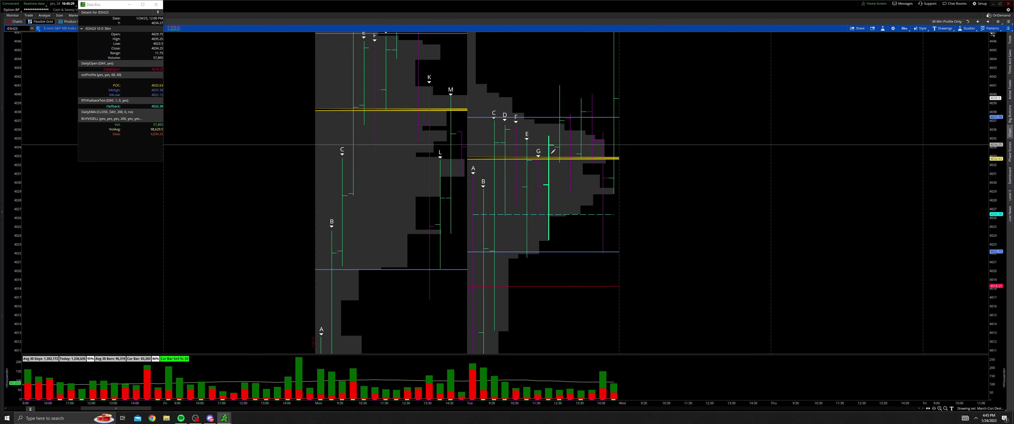
Step: Check the F label's properties without changing anything
middle_click(556, 161)
left_click(556, 161)
right_click(515, 120)
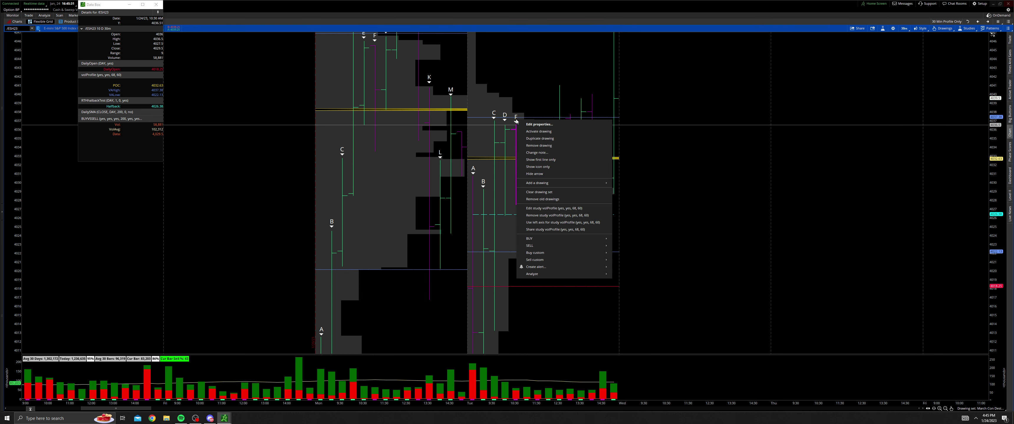
left_click(539, 124)
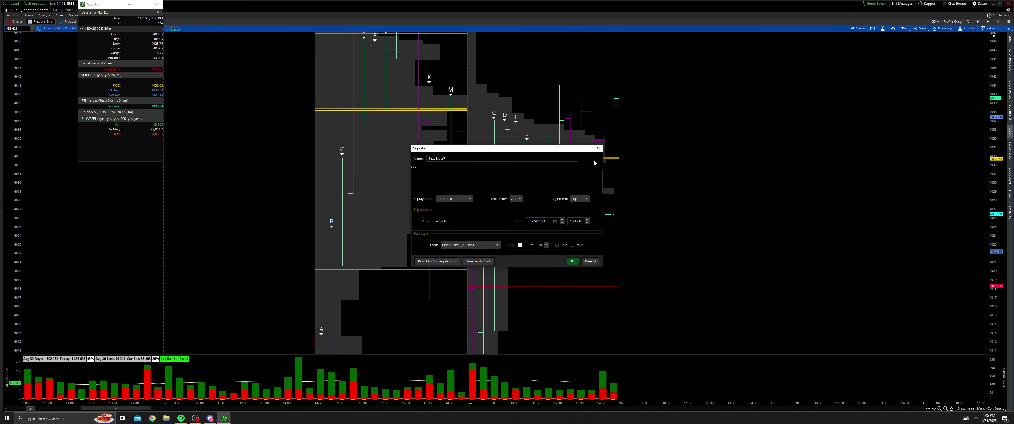
left_click(598, 148)
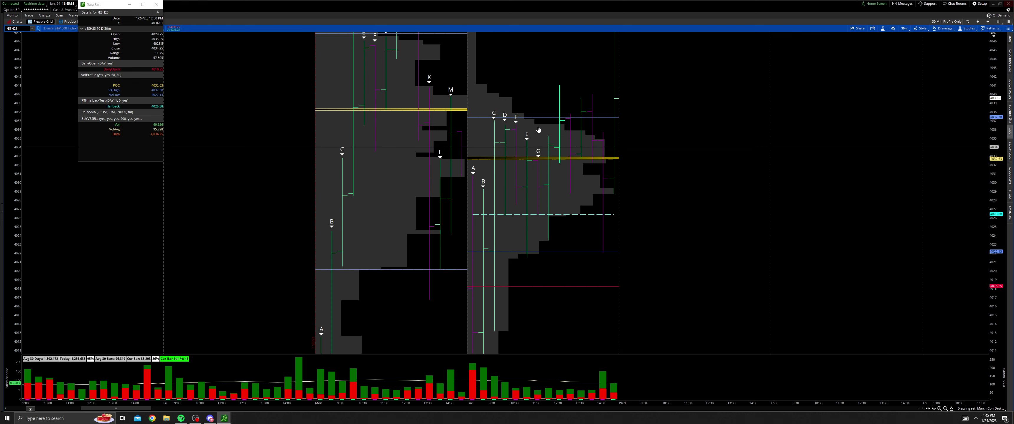
double_click(516, 121)
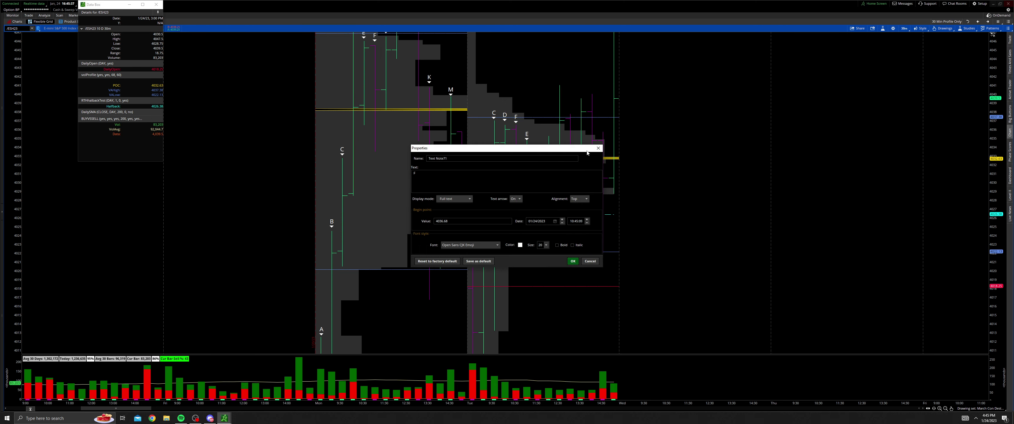
left_click(597, 148)
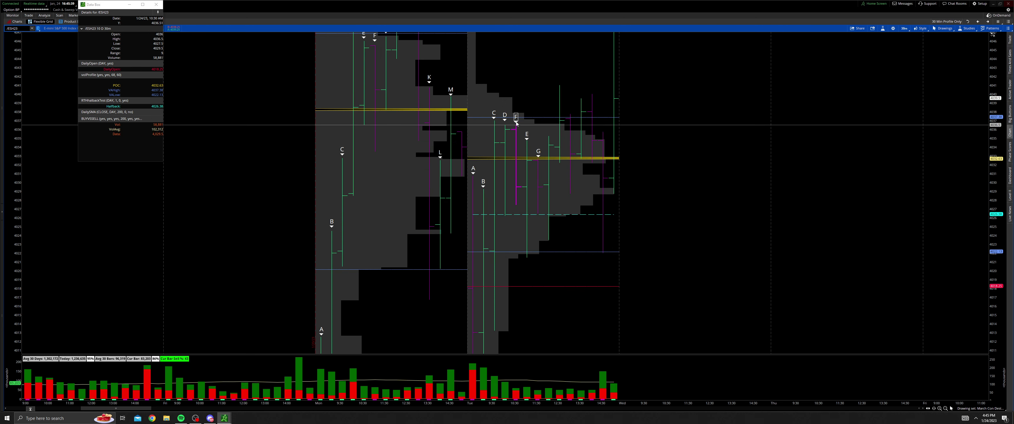
Step: Nudge the F label onto its bar and pan back to the Monday and Tuesday profiles
mouse_move(517, 123)
left_mouse_down()
mouse_move(531, 128)
mouse_move(515, 125)
left_mouse_up()
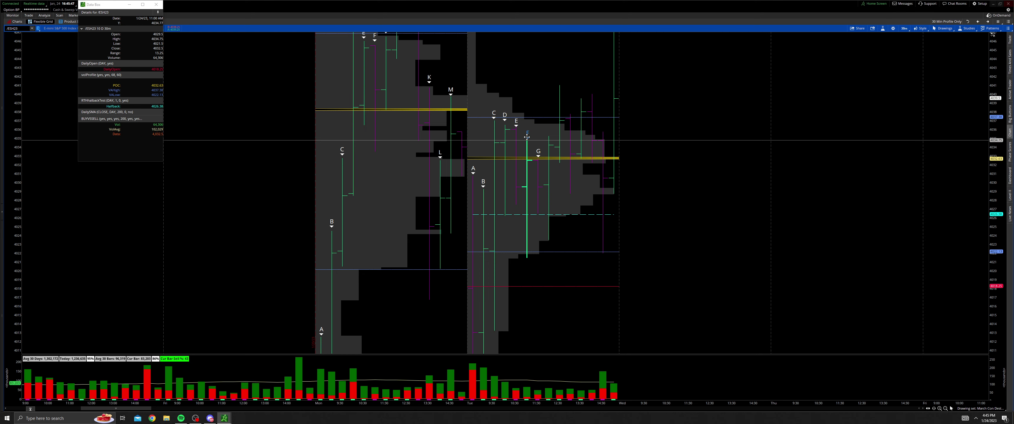
left_click_drag(561, 150, 550, 303)
left_click_drag(584, 140, 507, 235)
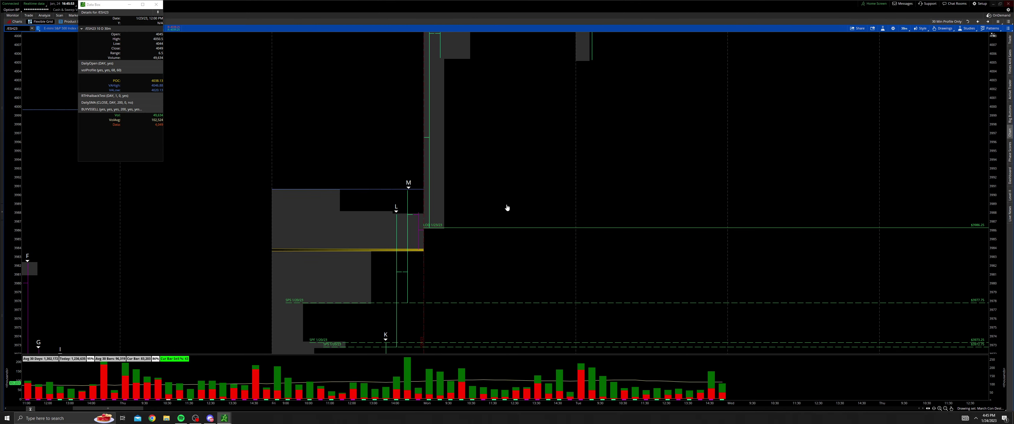
left_click_drag(525, 110, 495, 360)
left_click_drag(569, 242, 534, 332)
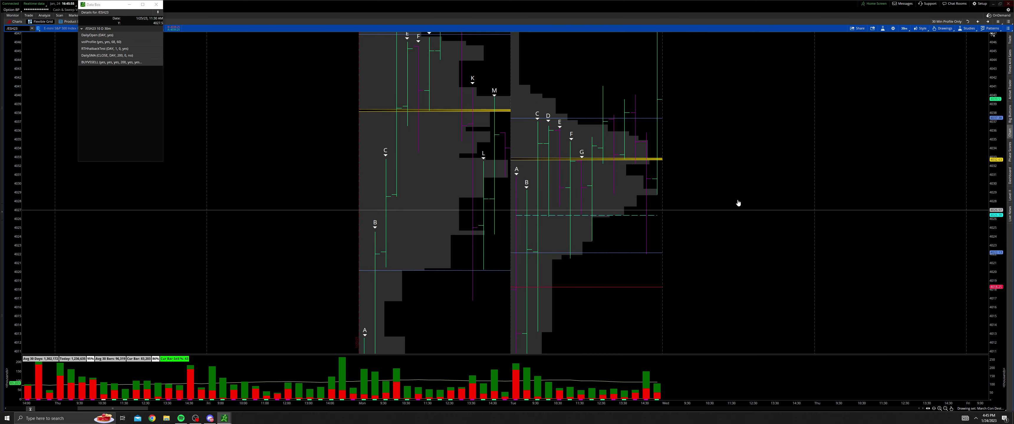
left_click_drag(710, 198, 603, 288)
middle_click(607, 278)
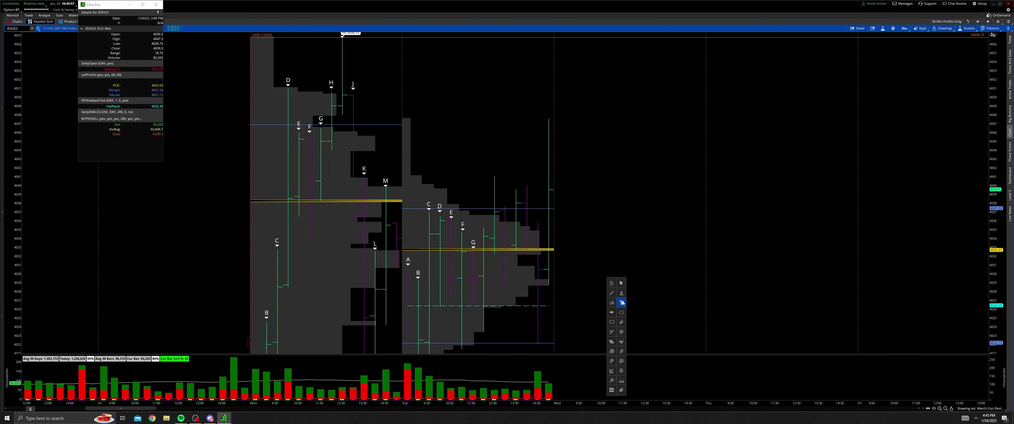
left_click(622, 302)
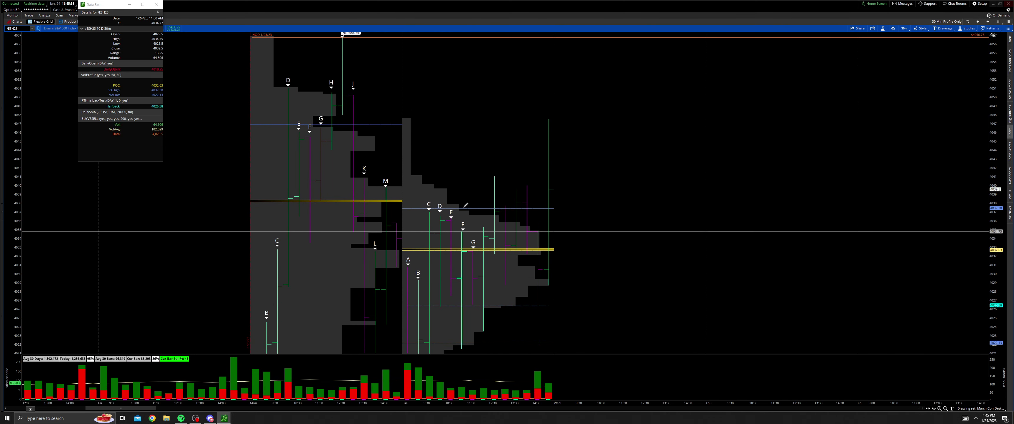
Step: Add text notes H, I, J, K, L and M above Tuesday's remaining bars
left_click(484, 226)
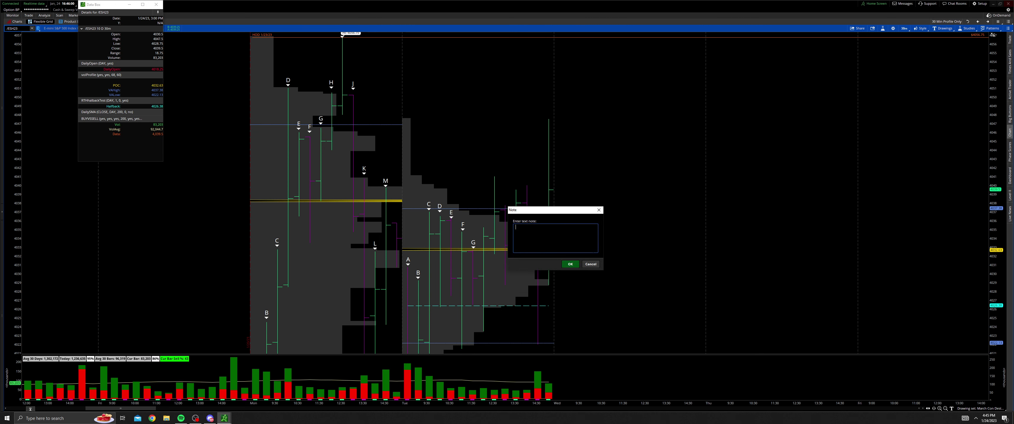
left_click(569, 264)
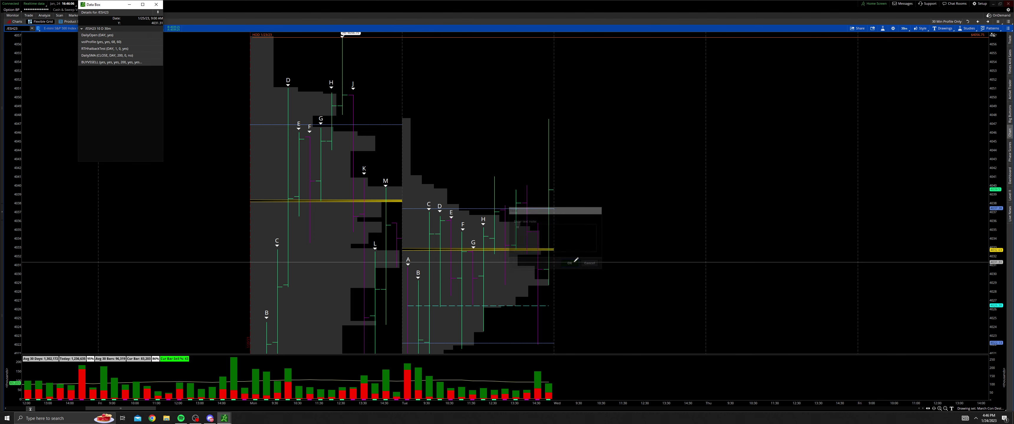
left_click(496, 174)
left_click(570, 264)
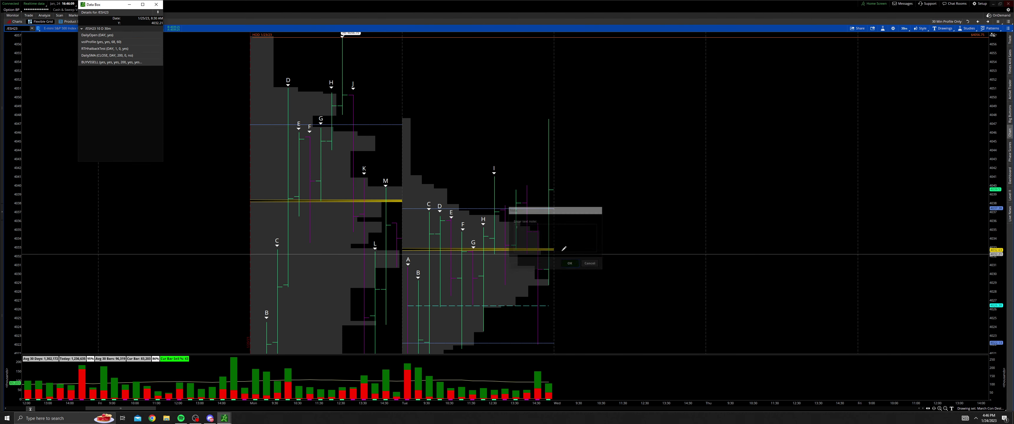
left_click(507, 203)
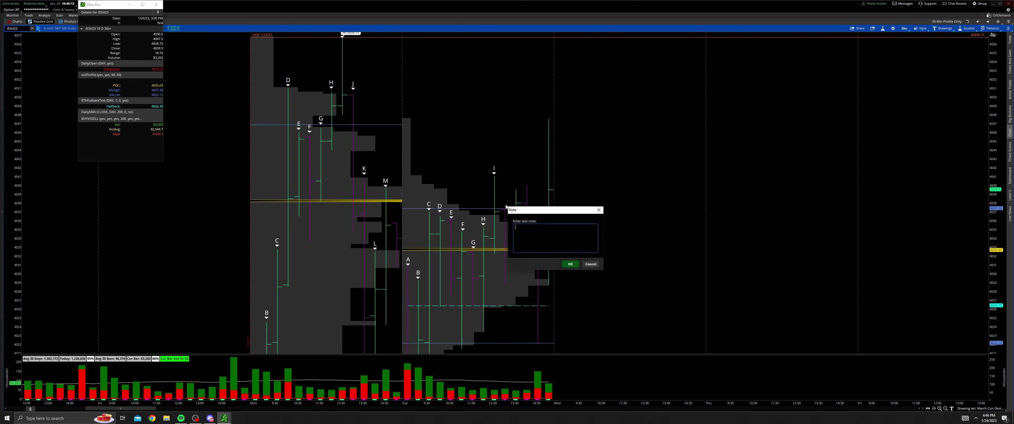
left_click(575, 264)
left_click(516, 191)
left_click(570, 264)
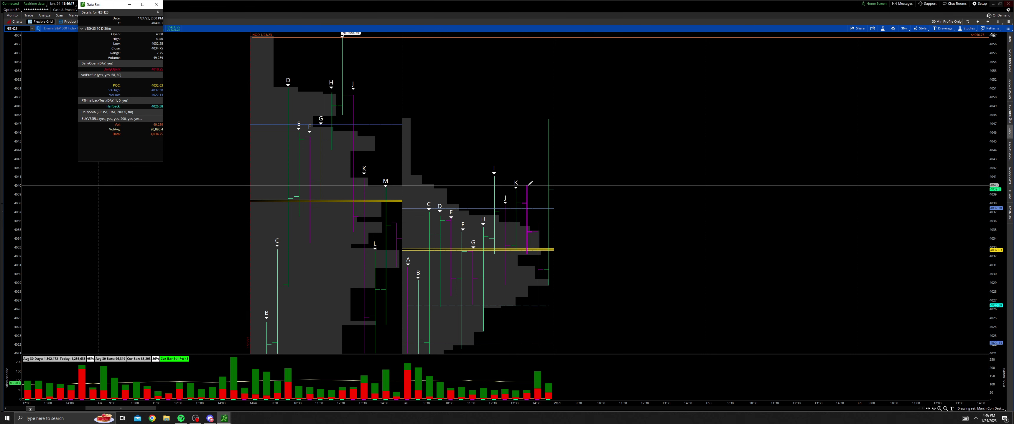
left_click(531, 195)
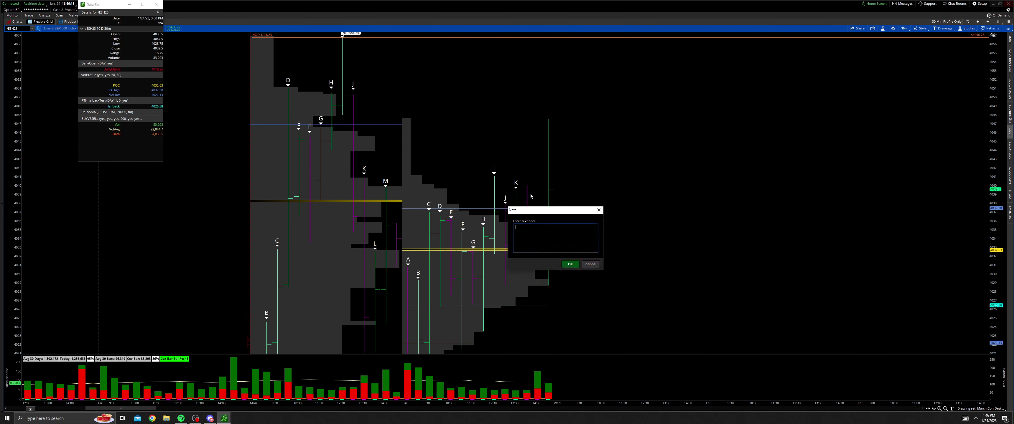
left_click(569, 263)
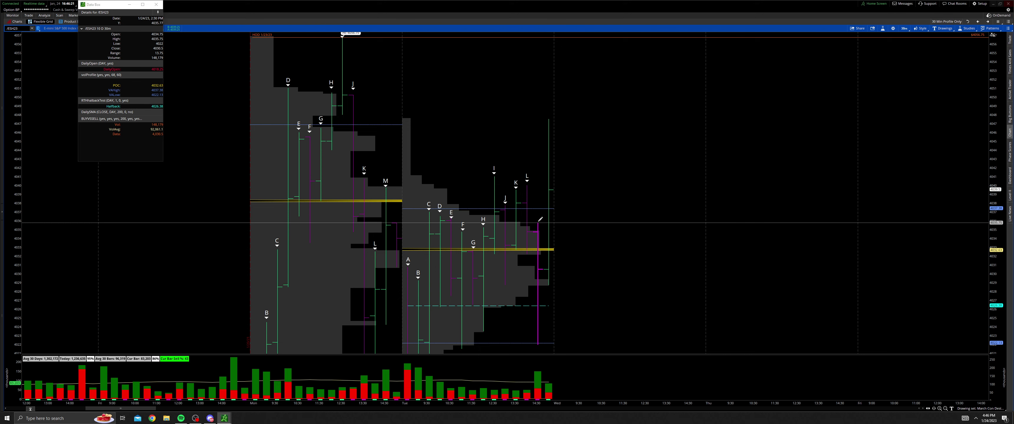
left_click(538, 221)
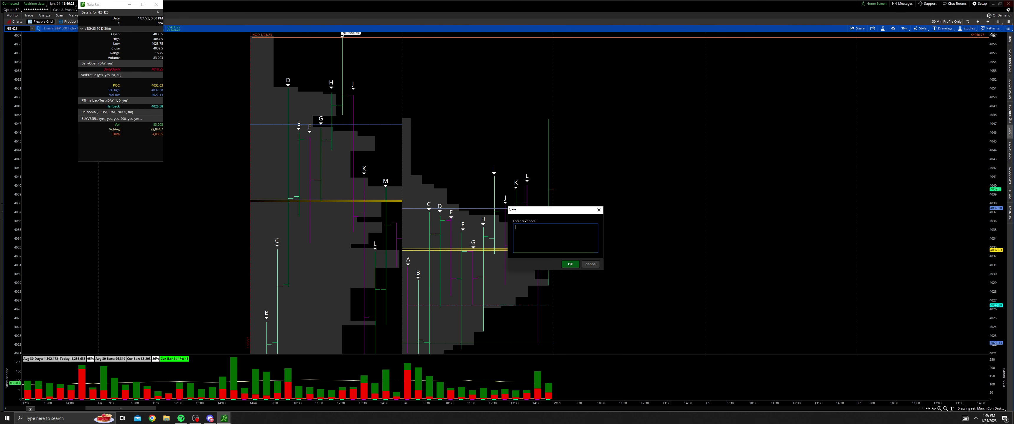
left_click(570, 266)
middle_click(588, 247)
left_click(590, 255)
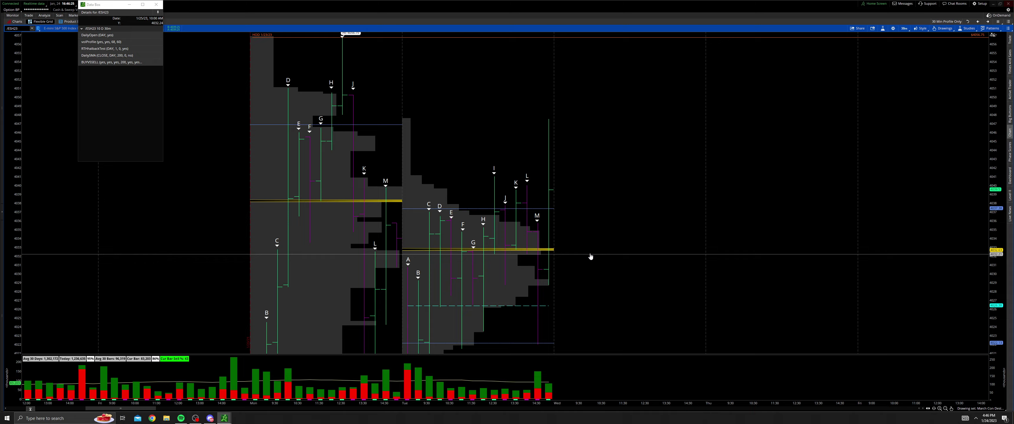
left_click_drag(494, 205, 504, 195)
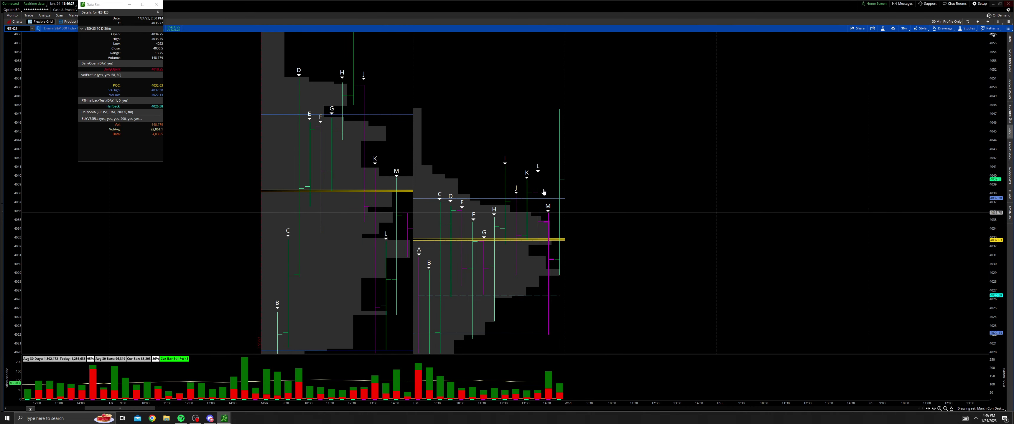
left_click_drag(787, 226, 755, 224)
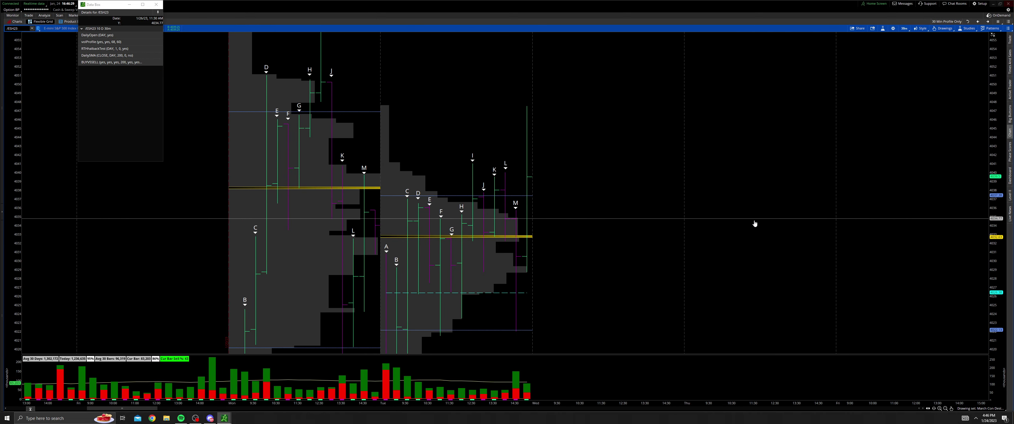
left_click_drag(473, 170, 484, 190)
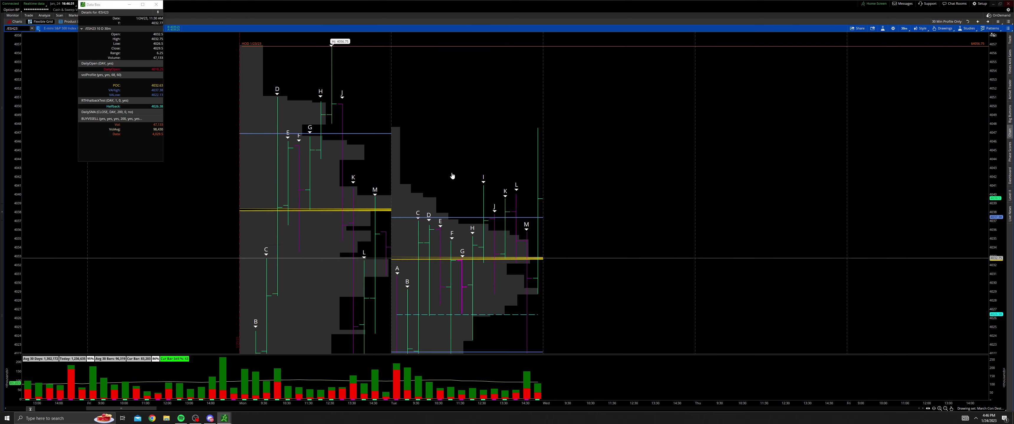
left_click_drag(528, 158, 762, 180)
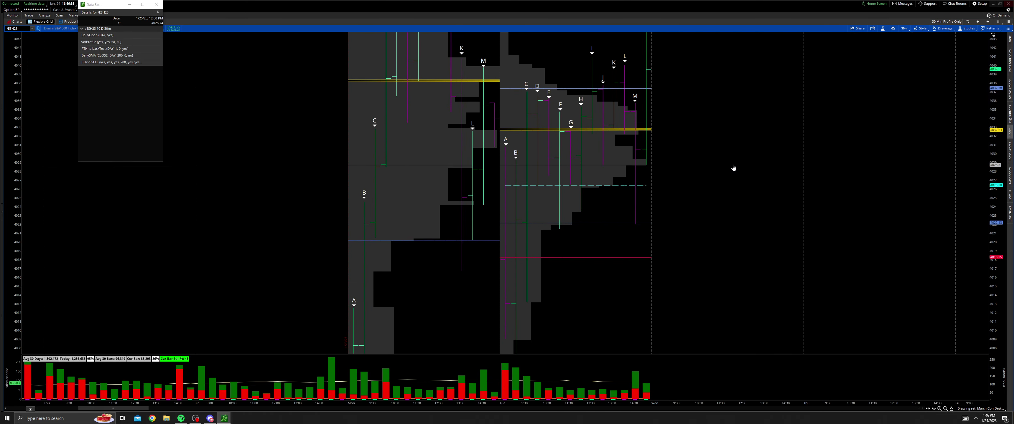
left_click_drag(725, 207, 711, 158)
left_click_drag(541, 197, 575, 194)
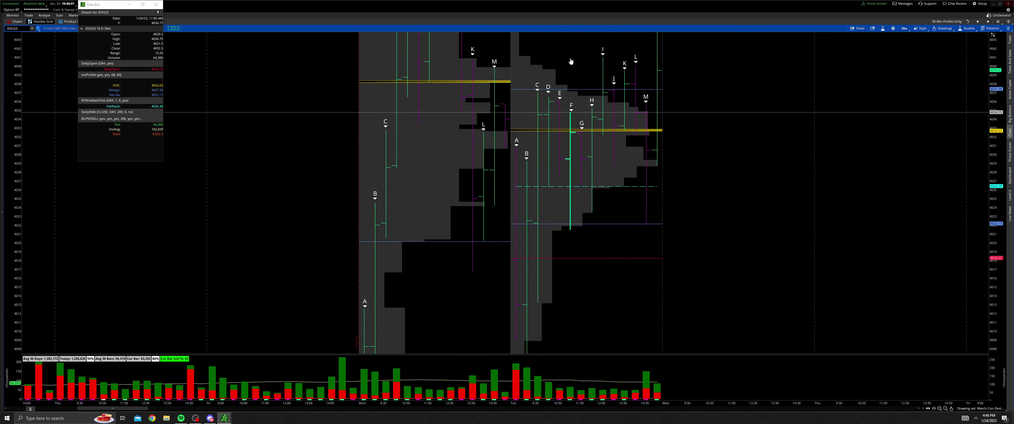
left_click_drag(587, 223, 577, 273)
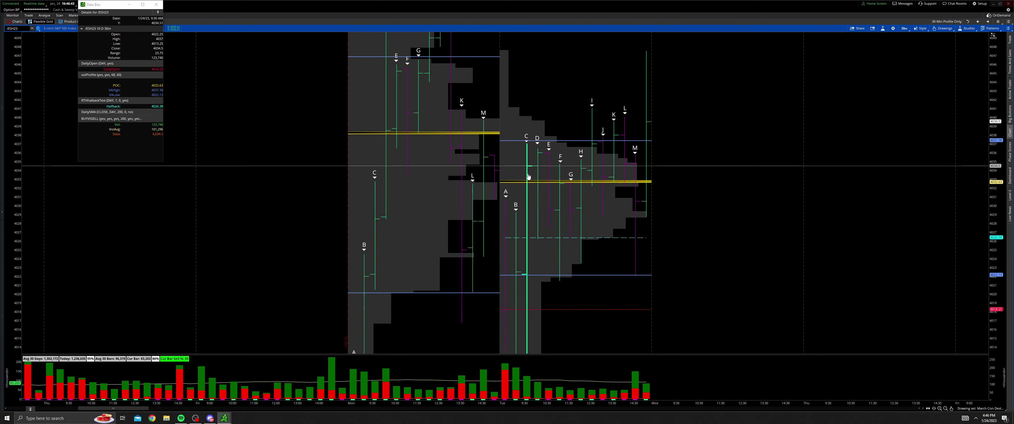
left_click_drag(754, 191, 679, 193)
middle_click(617, 201)
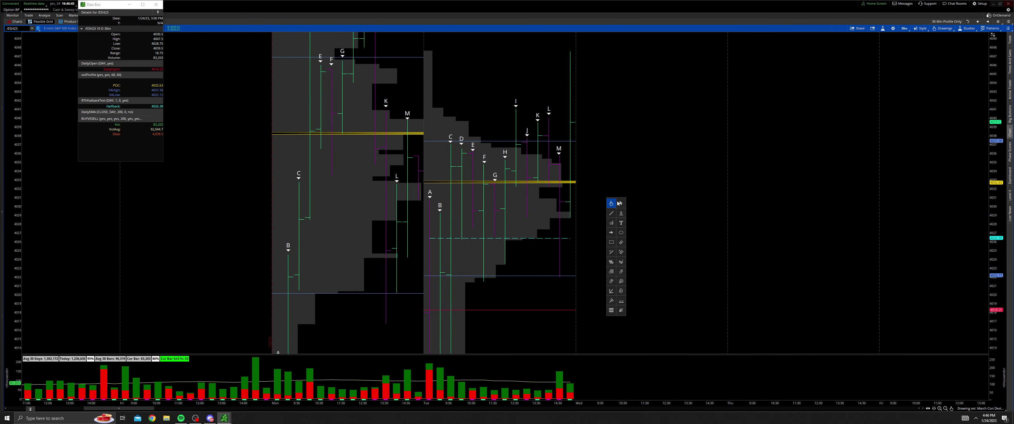
left_click(611, 206)
mouse_move(616, 219)
left_mouse_down()
mouse_move(649, 188)
mouse_move(648, 219)
left_mouse_up()
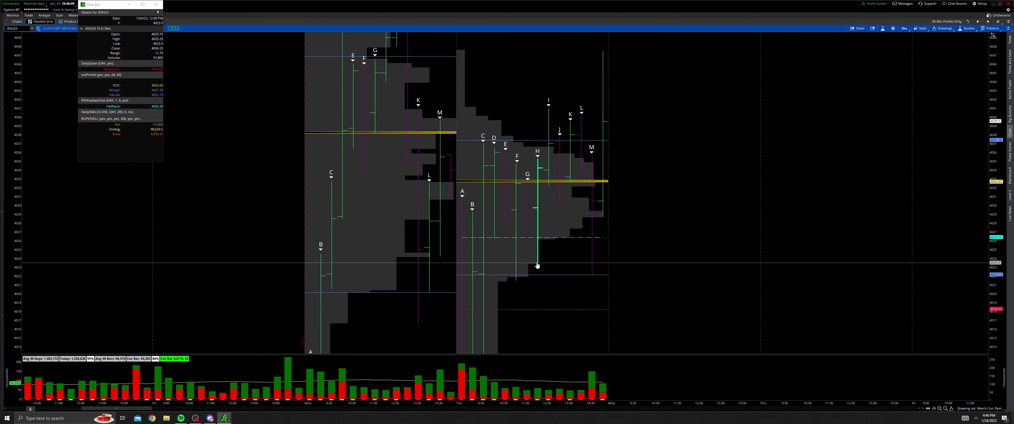
middle_click(521, 283)
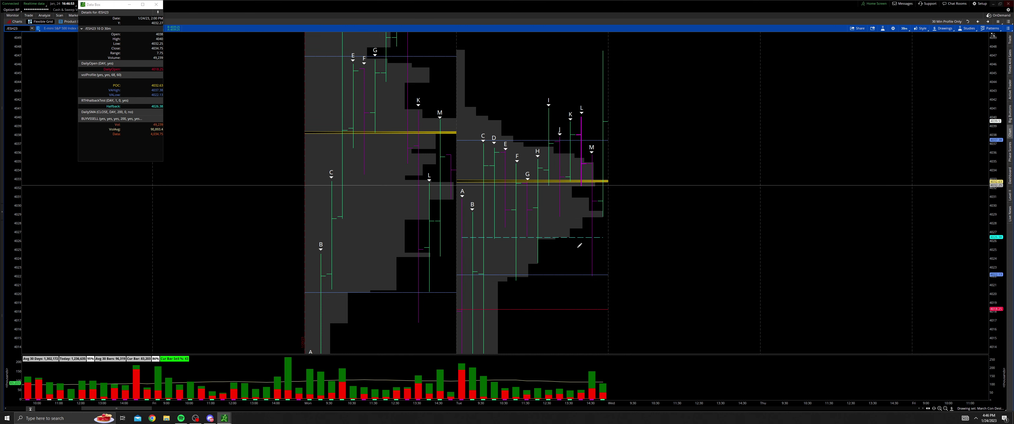
middle_click(595, 257)
left_click(595, 257)
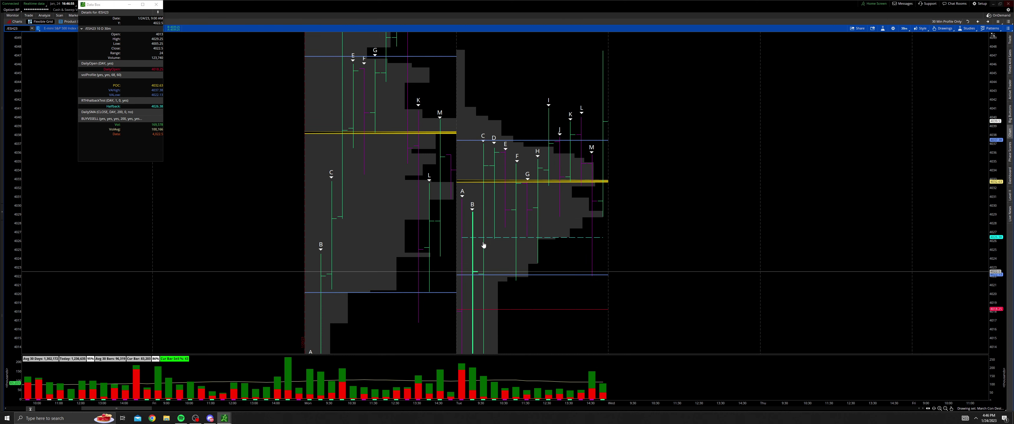
middle_click(684, 267)
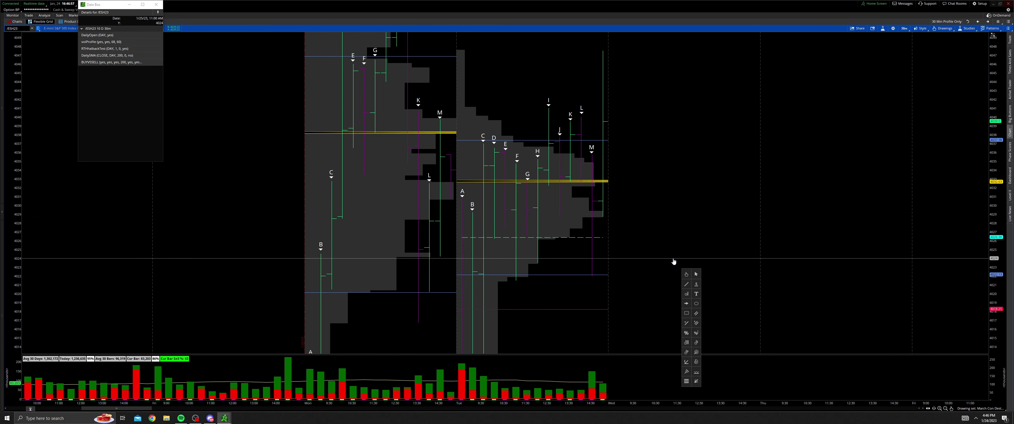
left_click(664, 271)
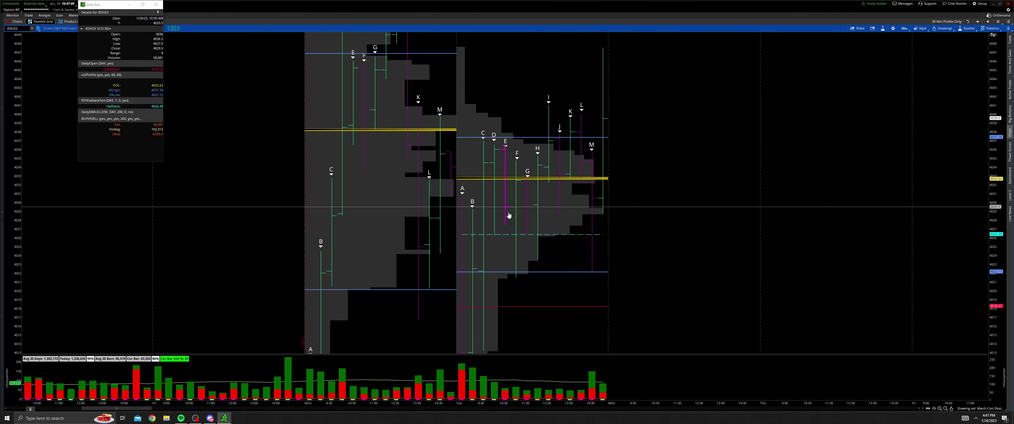
Step: Pan the chart up to show the profile tops and the session high near 4056
left_click_drag(513, 213, 470, 289)
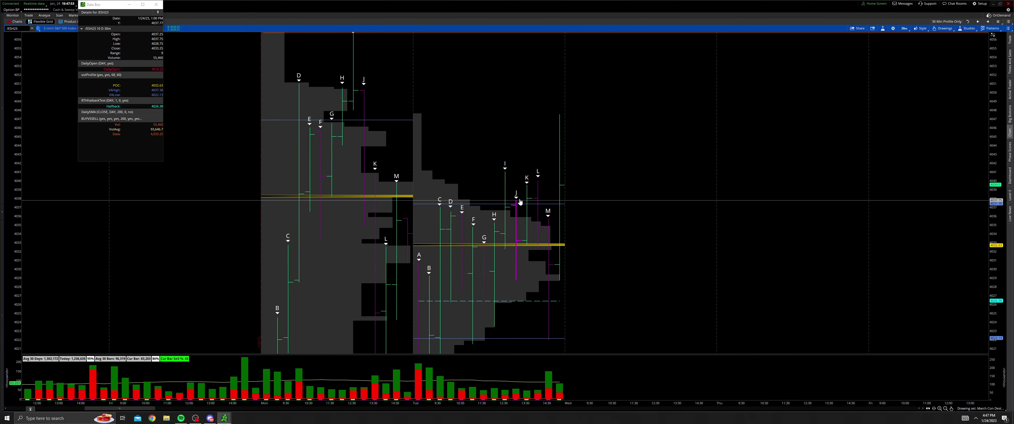
left_click_drag(523, 206, 508, 232)
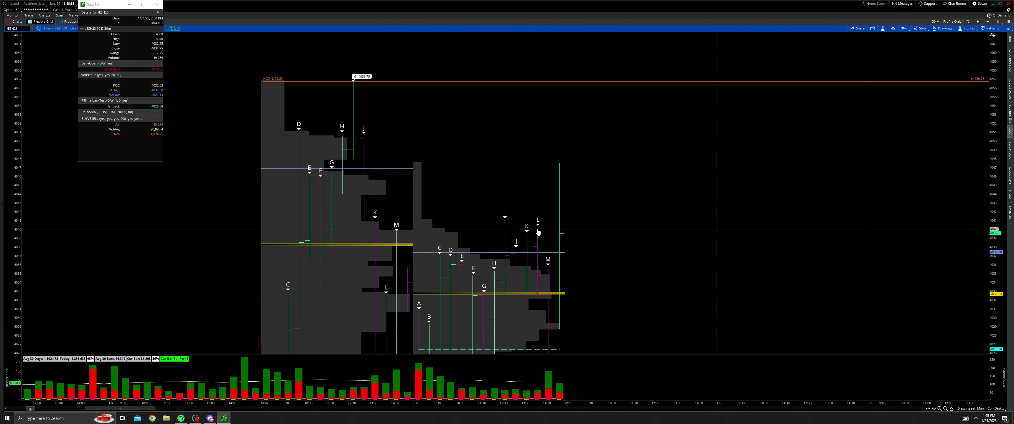
left_click_drag(538, 244, 536, 211)
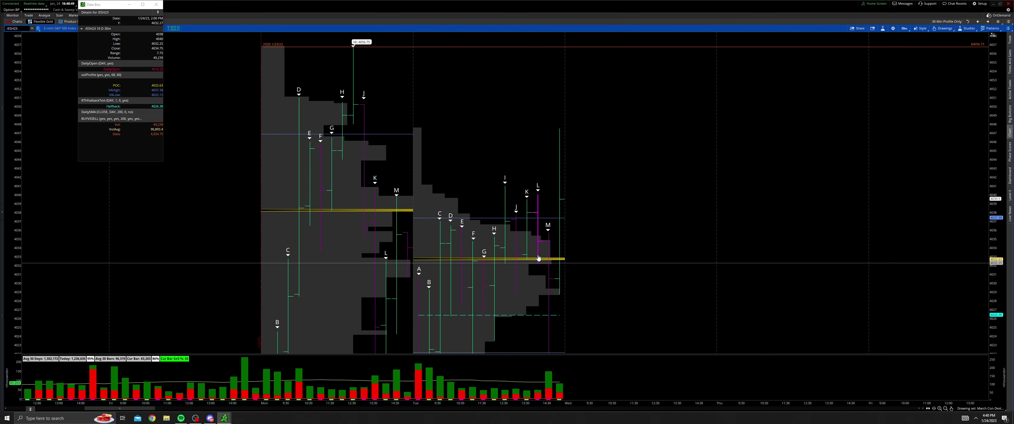
Step: Place a price level at the 1/24 high of 4041
left_click_drag(628, 239, 596, 199)
left_click_drag(640, 245, 672, 232)
left_click_drag(626, 177, 648, 268)
middle_click(648, 268)
left_click(664, 284)
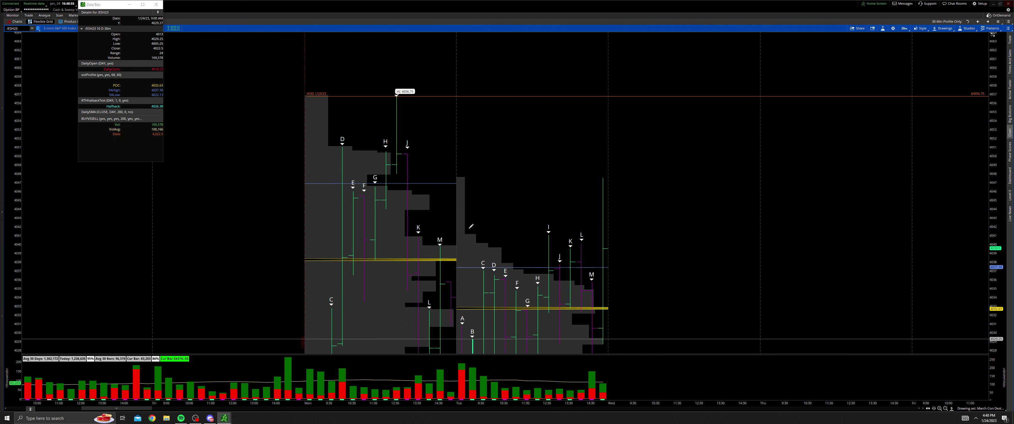
left_click(458, 234)
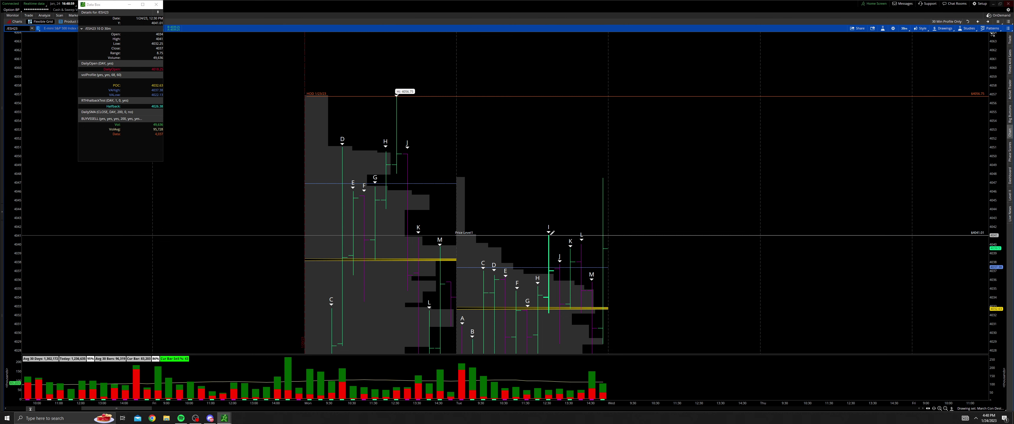
Step: Make the 4041 line orange and name it HOD
right_click(550, 234)
left_click(562, 239)
left_click(466, 200)
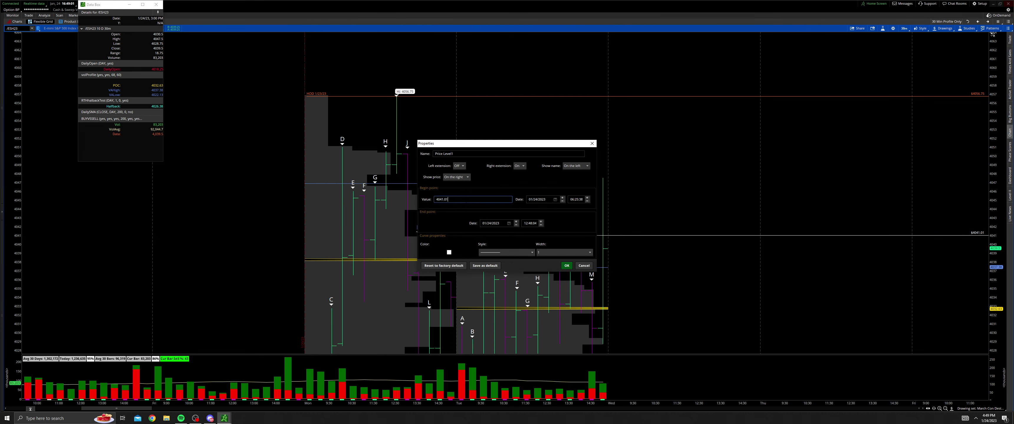
left_click(448, 252)
left_click(445, 269)
left_click_drag(457, 154, 422, 153)
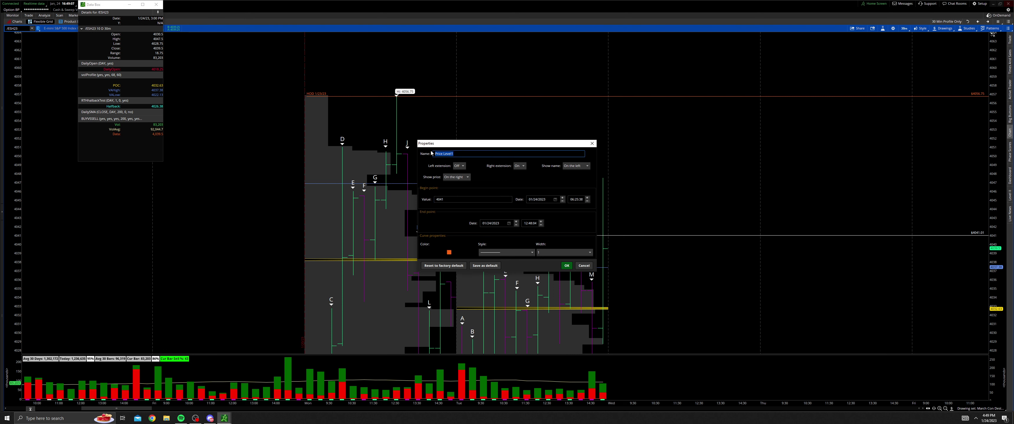
type("HOD 1/24/23")
Step: Confirm the HOD line and place a new price line near the 4032.75 POC
left_click(566, 265)
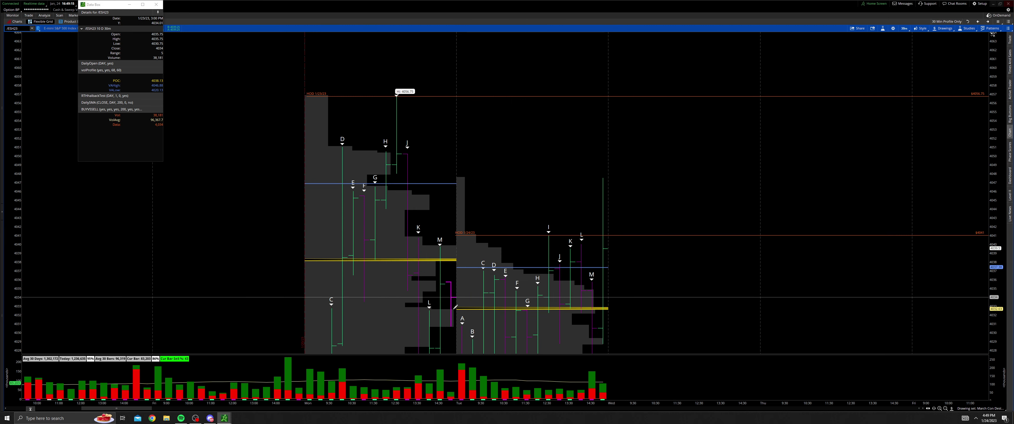
left_click(488, 315)
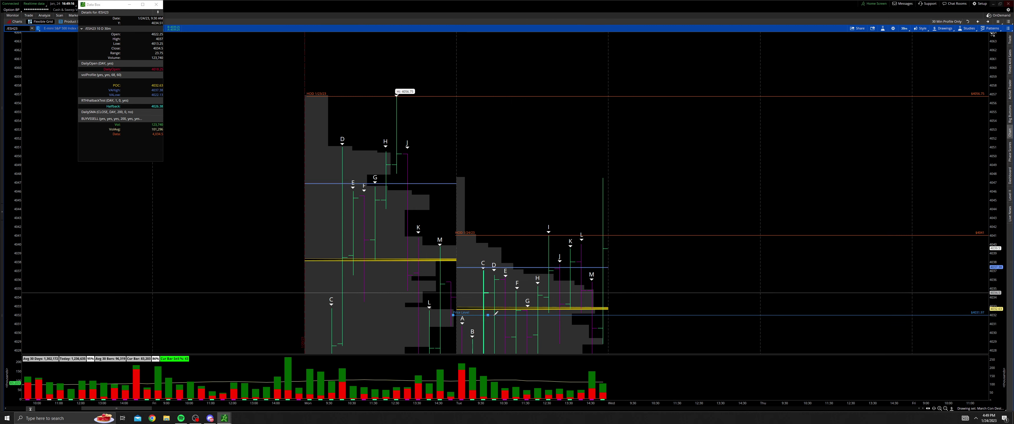
left_click_drag(571, 306, 572, 307)
Step: Set the new line to 4032.75, colour it yellow, and start renaming it 11 WIDE POC
right_click(573, 306)
left_click(590, 269)
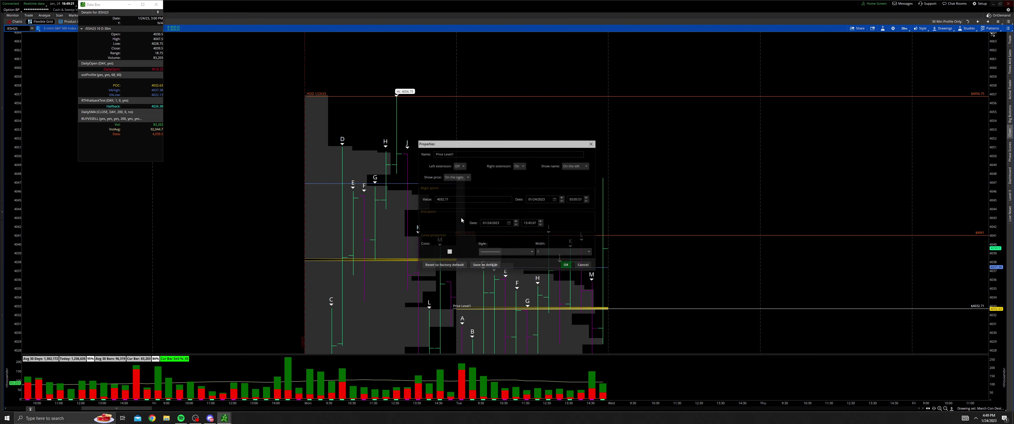
left_click(472, 200)
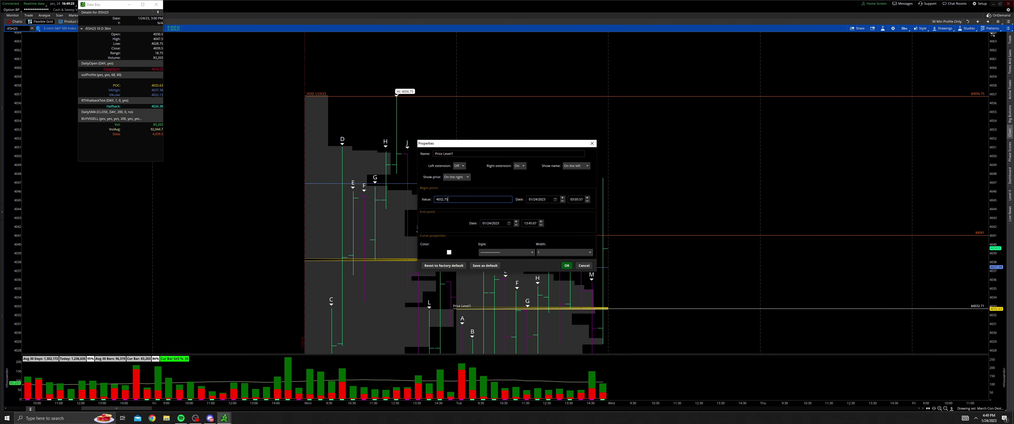
left_click(449, 252)
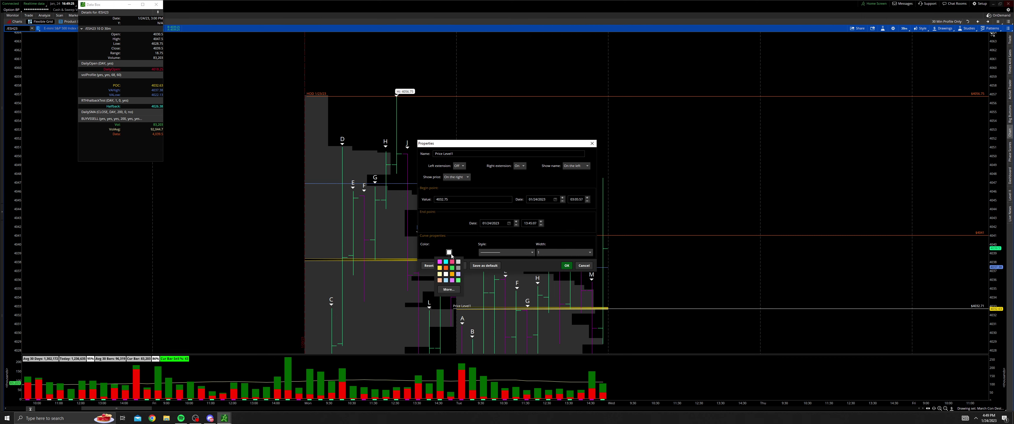
left_click(439, 269)
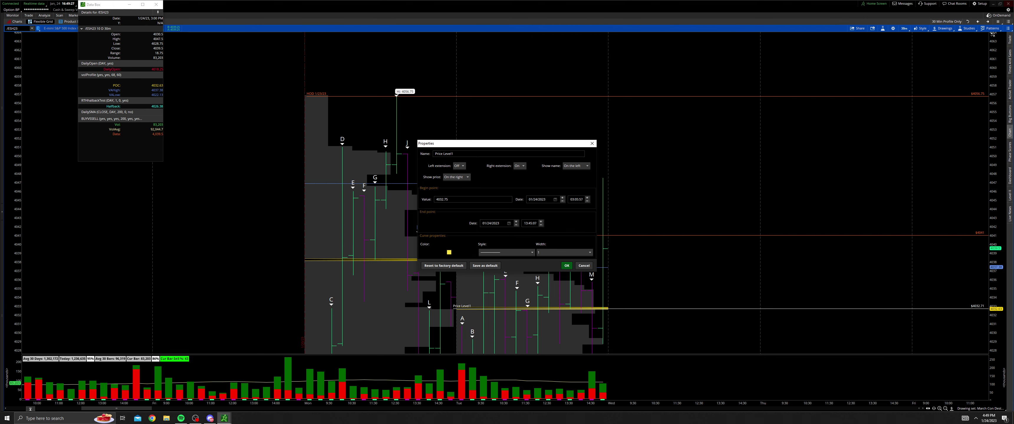
left_click(478, 154)
key("BackSpace")
key("BackSpace")
key("BackSpace")
key("BackSpace")
key("BackSpace")
key("BackSpace")
key("BackSpace")
key("BackSpace")
key("BackSpace")
key("BackSpace")
key("BackSpace")
type("1")
Step: Finish the 11 WIDE POC line and add a plain price line at 4021.5
left_click(566, 266)
scroll(666, 232, "down", 5)
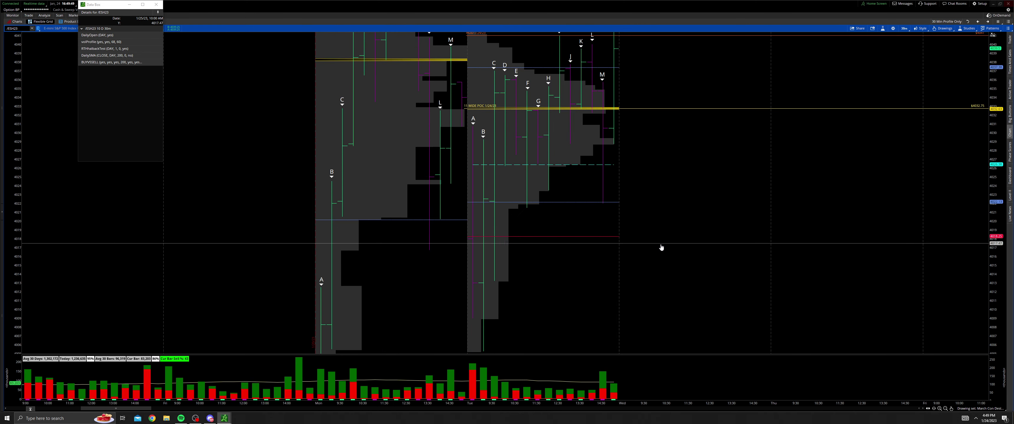
middle_click(581, 223)
left_click(597, 238)
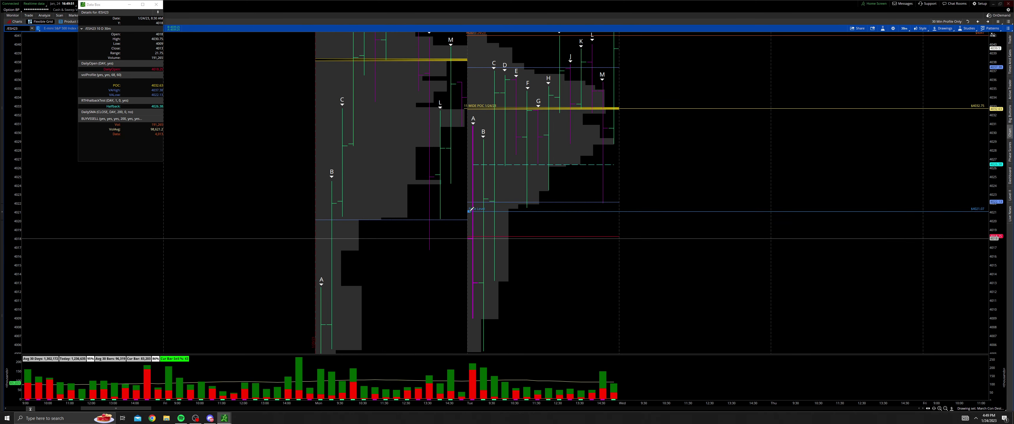
left_click(468, 211)
left_click_drag(529, 207, 529, 207)
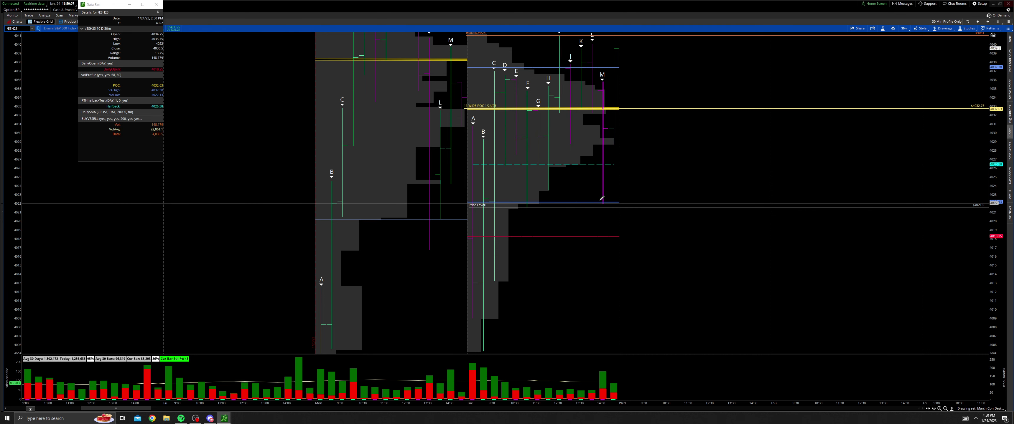
Step: Pan the chart to bring higher prices back into view
middle_click(616, 192)
left_click(625, 196)
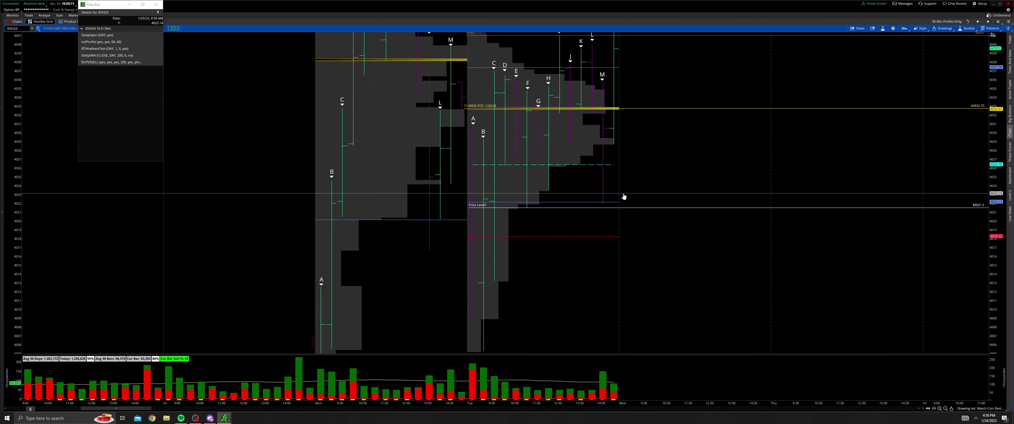
left_click_drag(627, 199, 629, 245)
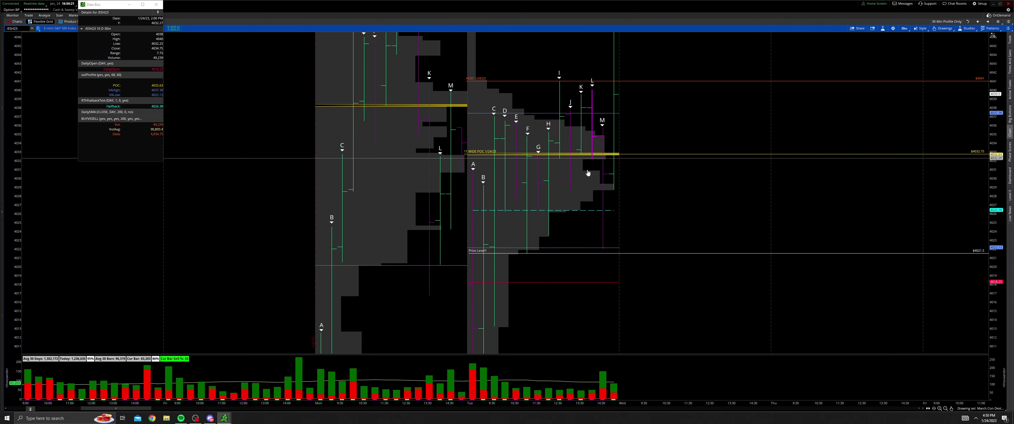
mouse_move(621, 247)
left_mouse_down()
mouse_move(616, 239)
mouse_move(629, 244)
left_mouse_up()
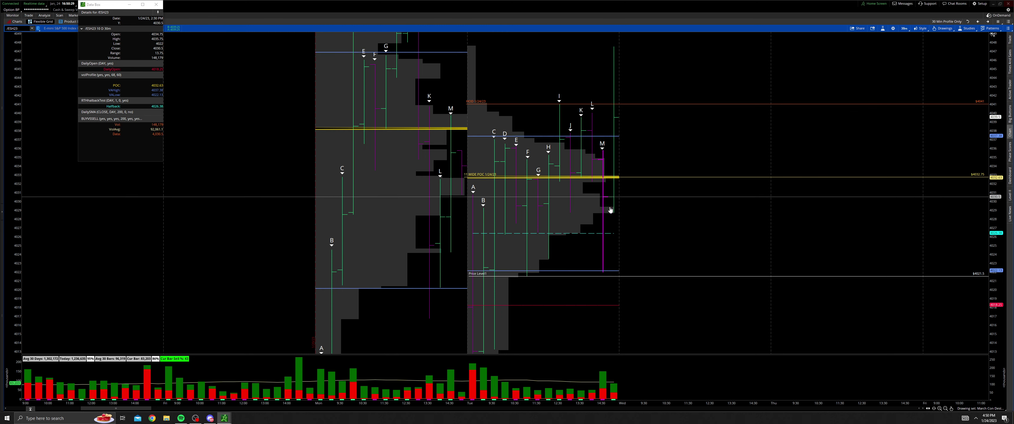
Step: Make the 4021.5 price line green and dashed, and rename it APBL
right_click(601, 277)
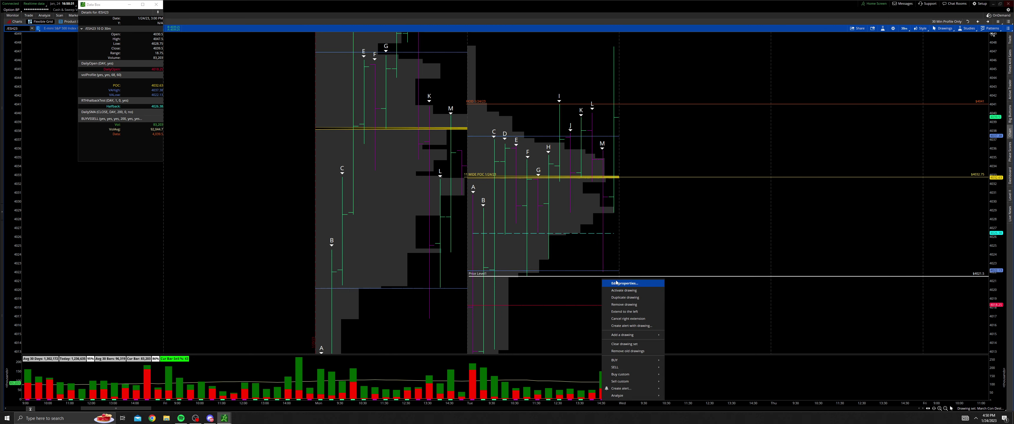
left_click(647, 287)
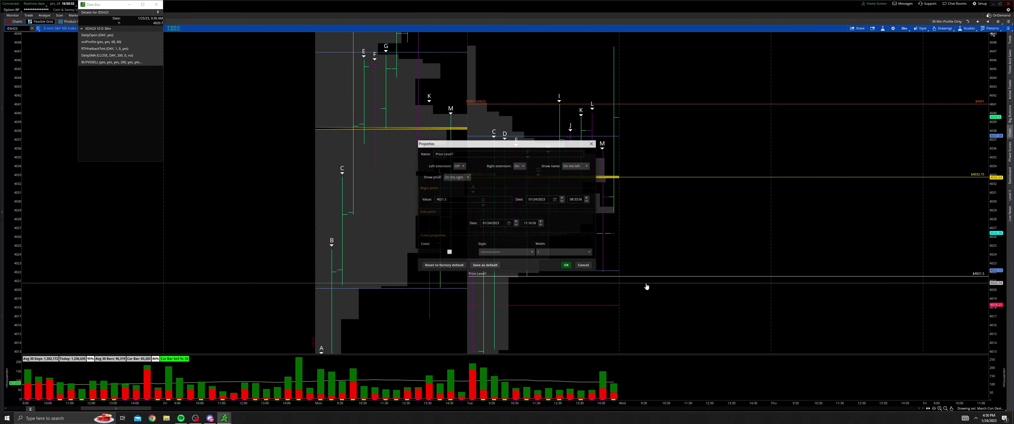
left_click(449, 253)
left_click(453, 271)
left_click(485, 155)
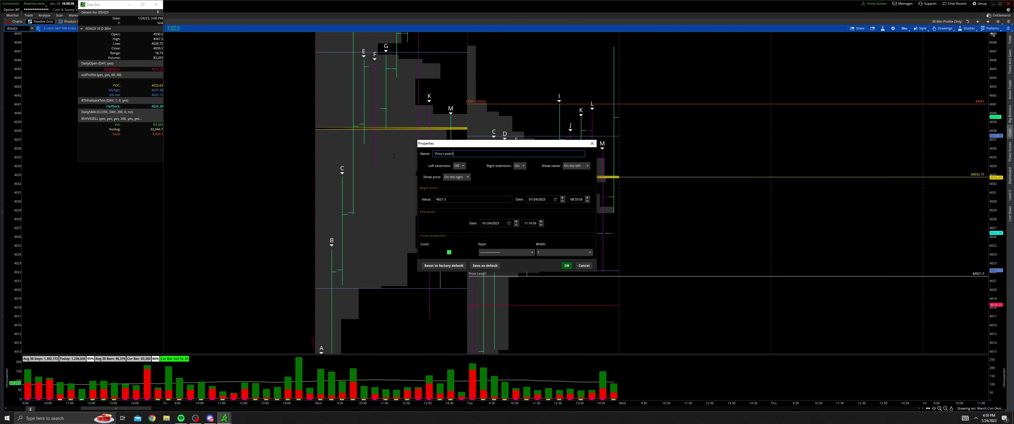
key("ctrl+a")
type("AA")
left_click(531, 253)
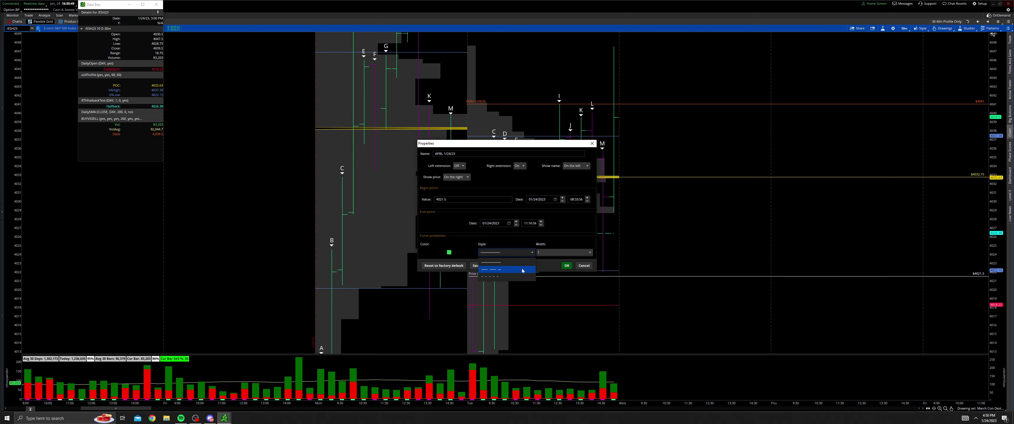
left_click(506, 267)
left_click(567, 265)
Step: Drag the chart to bring lower prices into view
left_click_drag(579, 303, 568, 197)
left_click_drag(583, 308, 540, 227)
middle_click(538, 228)
Step: Add a horizontal price line at 4005.25, coloured green and labelled LOD 1/24/23
left_click(542, 242)
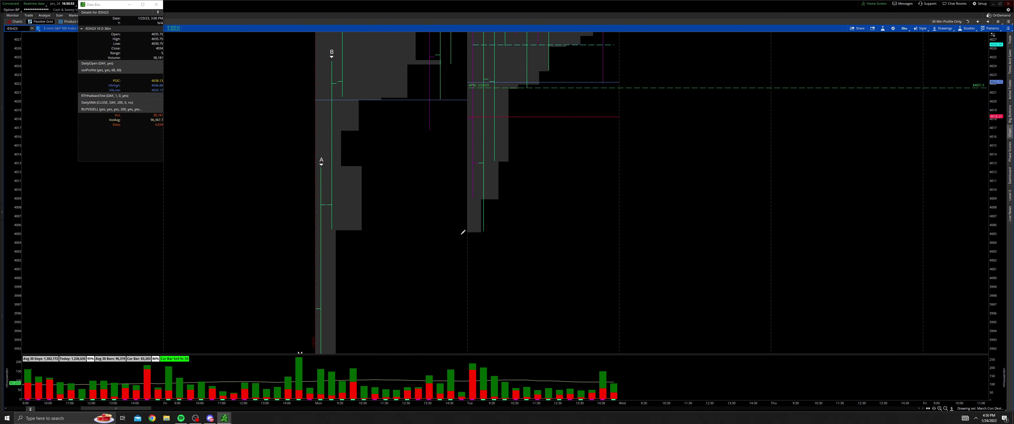
left_click(468, 232)
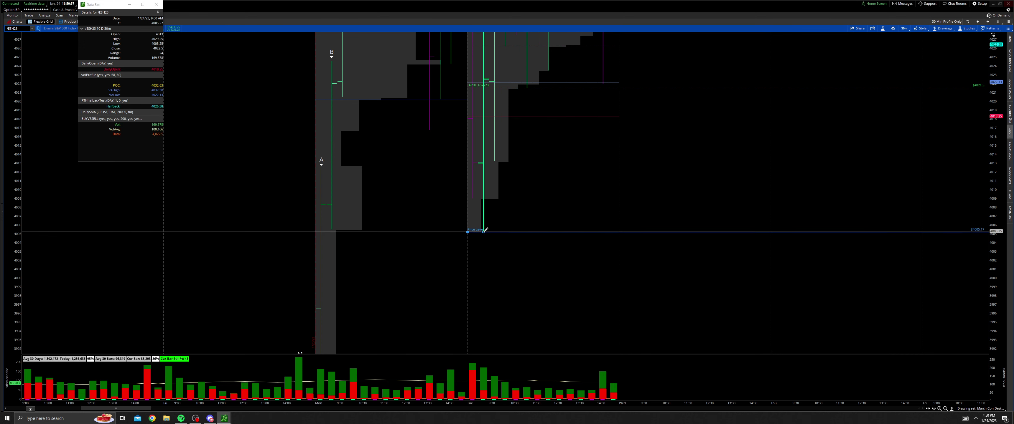
right_click(485, 231)
left_click(512, 236)
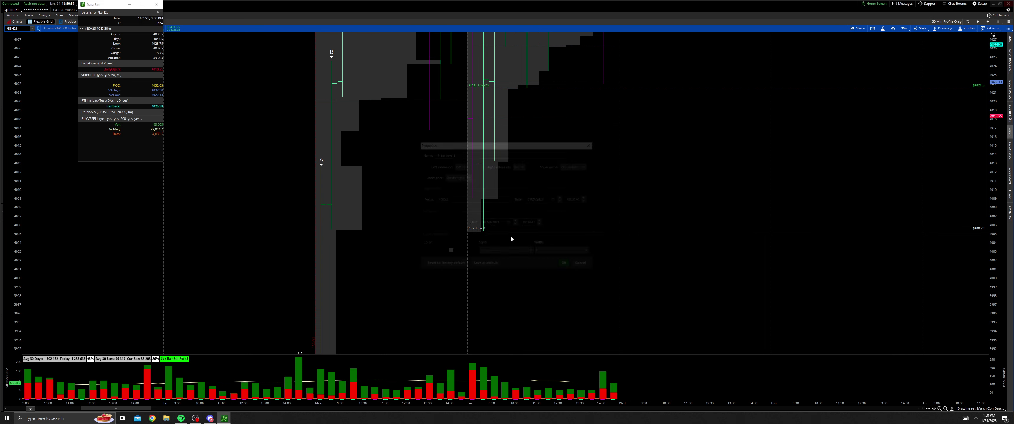
left_click(458, 197)
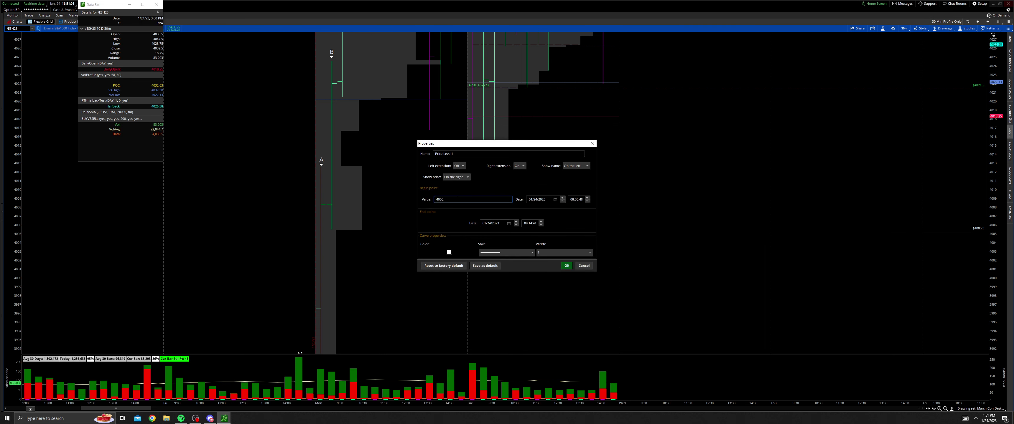
left_click(448, 252)
left_click(456, 271)
left_click(433, 153)
type("LOD 1/24/23")
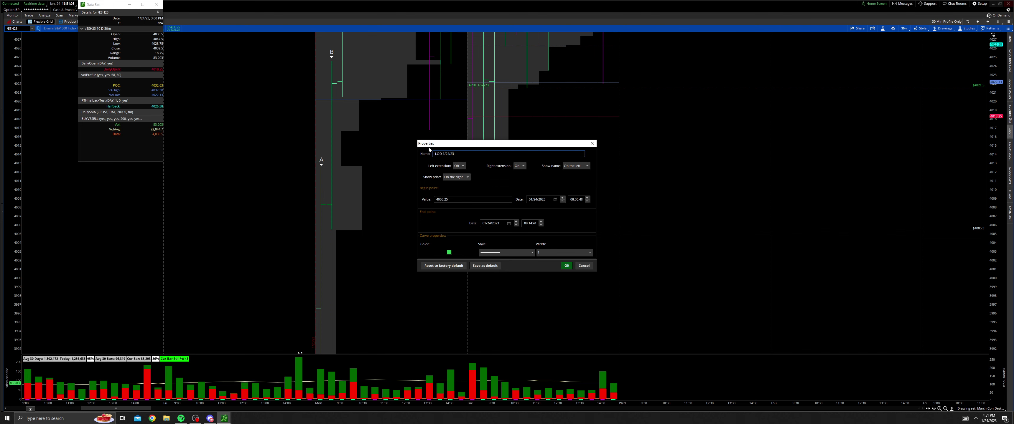
left_click(567, 266)
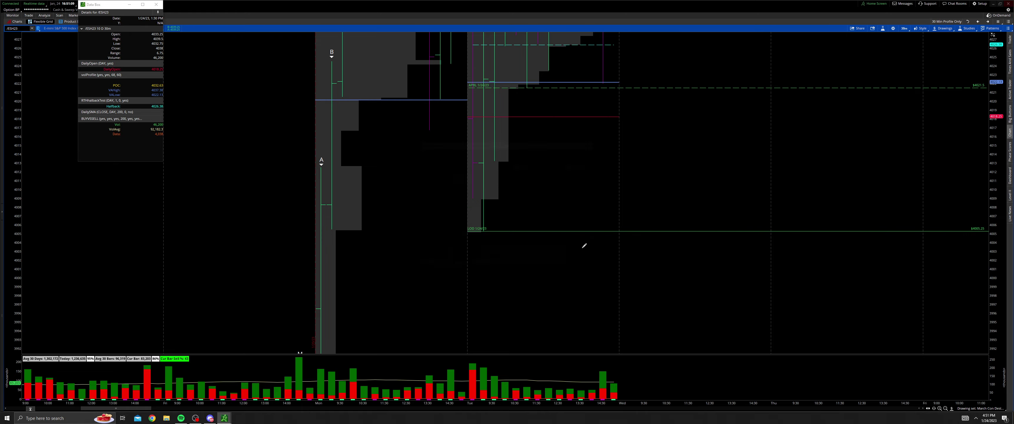
middle_click(586, 243)
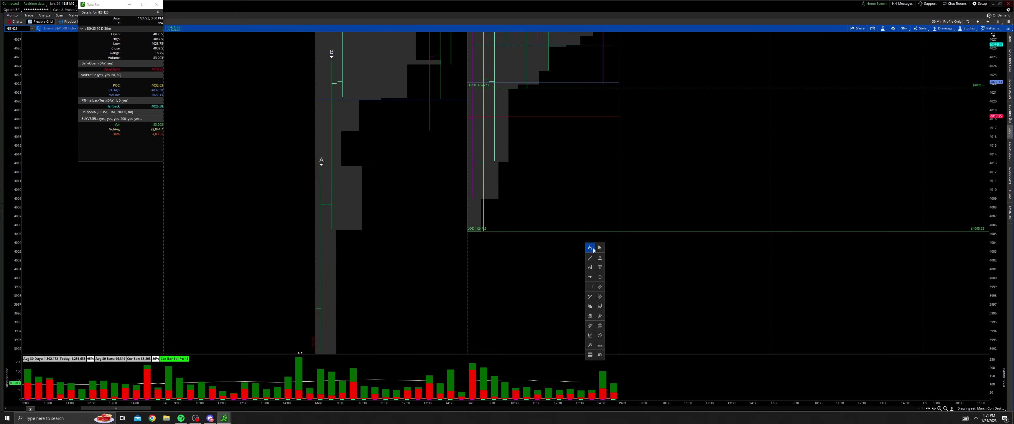
left_click(945, 410)
left_click_drag(453, 234, 719, 202)
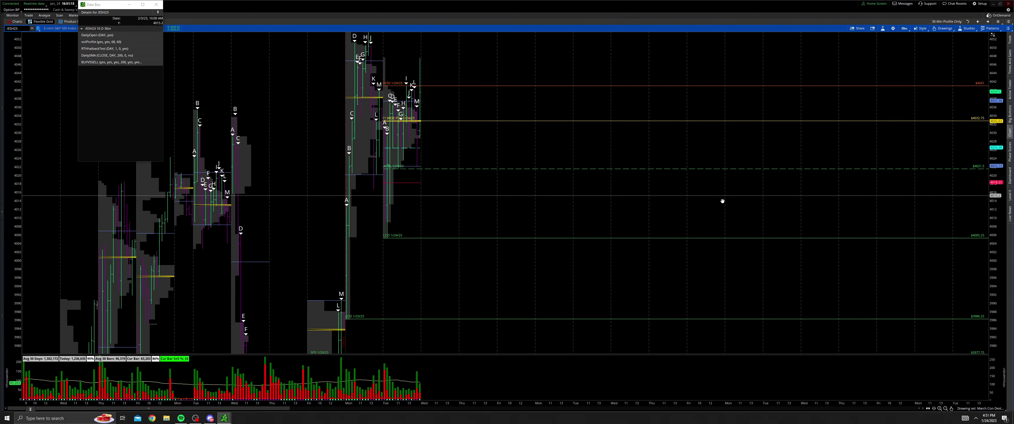
left_click_drag(997, 197, 997, 243)
left_click_drag(528, 198, 521, 232)
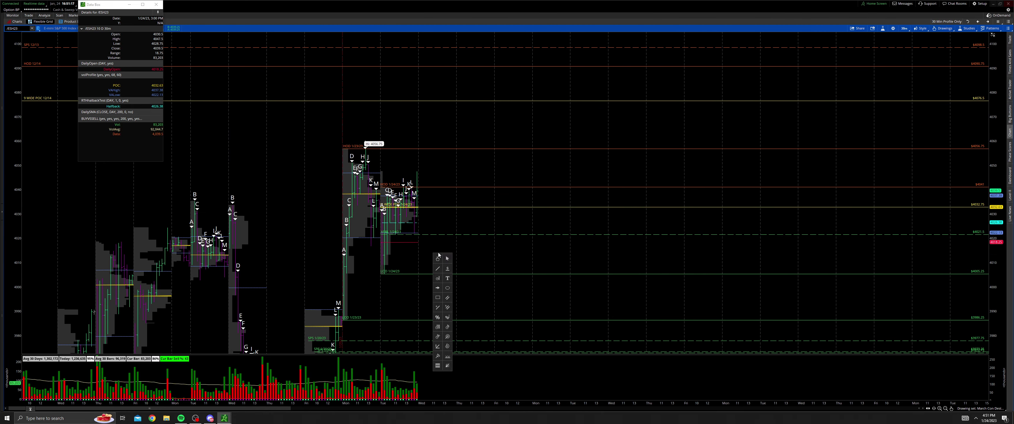
left_click_drag(459, 309, 265, 101)
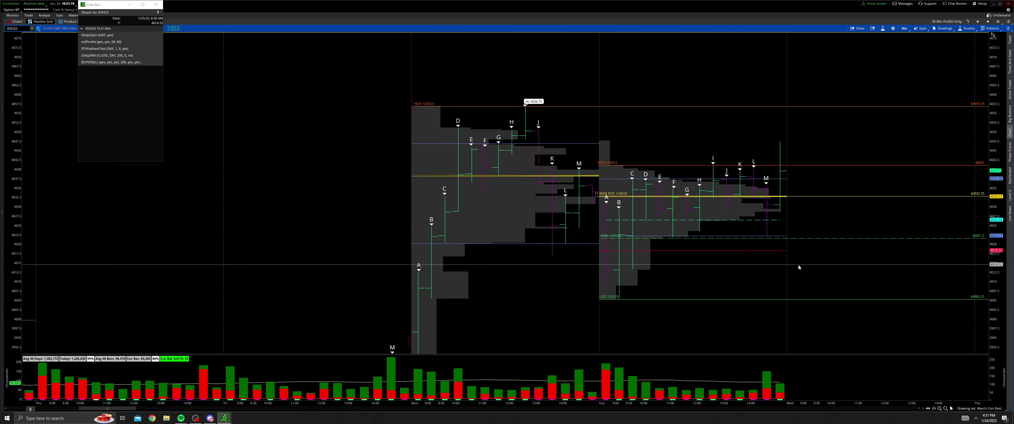
left_click_drag(799, 267, 718, 268)
left_click_drag(1005, 304, 1004, 258)
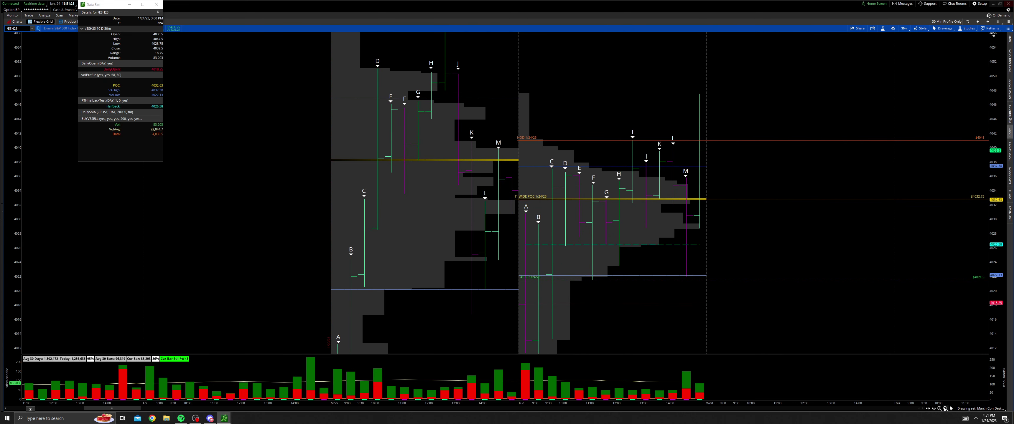
left_click(945, 409)
left_click_drag(516, 245, 600, 217)
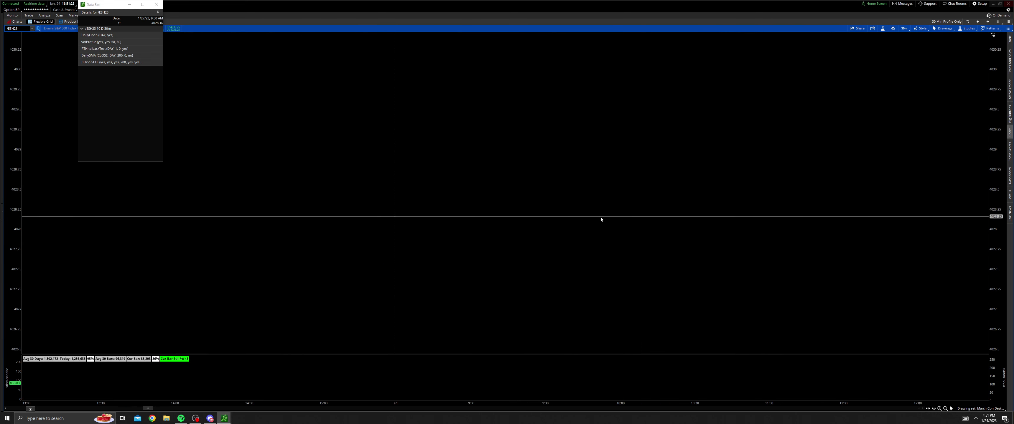
left_click(946, 410)
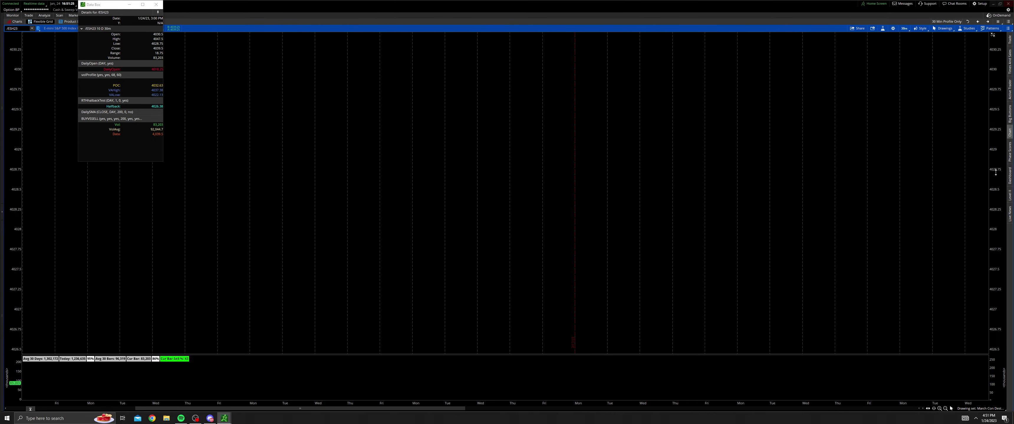
left_click_drag(996, 311, 996, 280)
middle_click(549, 234)
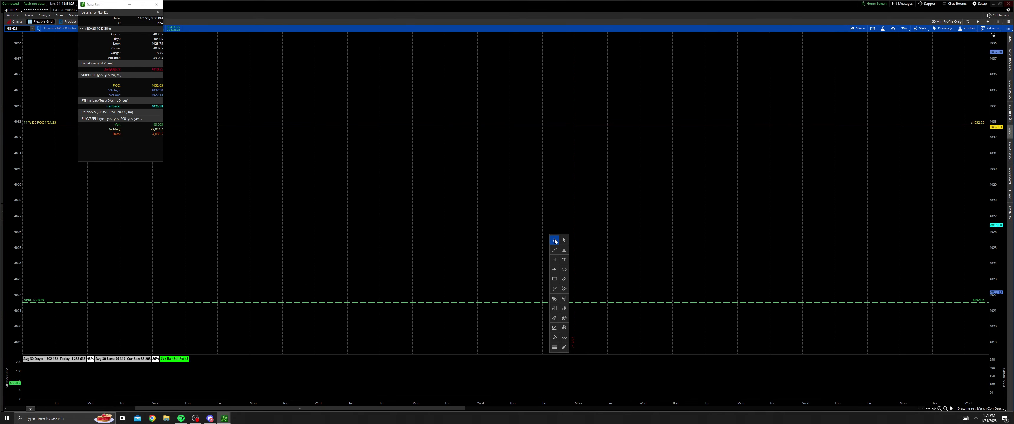
left_click(564, 240)
left_click_drag(169, 252, 543, 241)
left_click_drag(994, 142, 983, 320)
left_click_drag(461, 167, 475, 187)
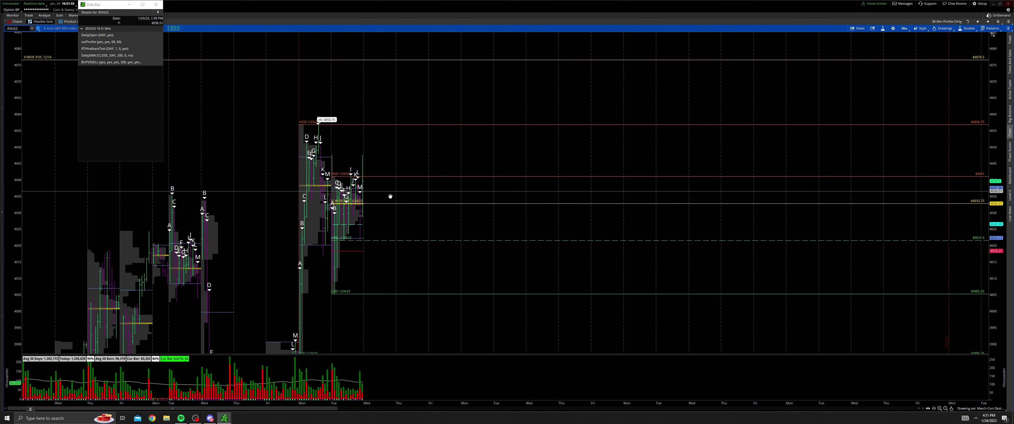
left_click_drag(390, 197, 398, 221)
left_click_drag(368, 193, 369, 198)
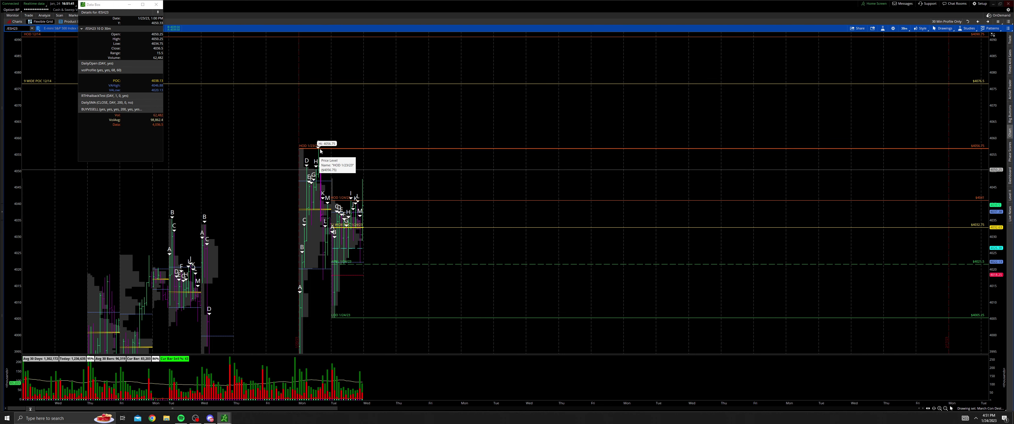
left_click_drag(324, 158, 329, 151)
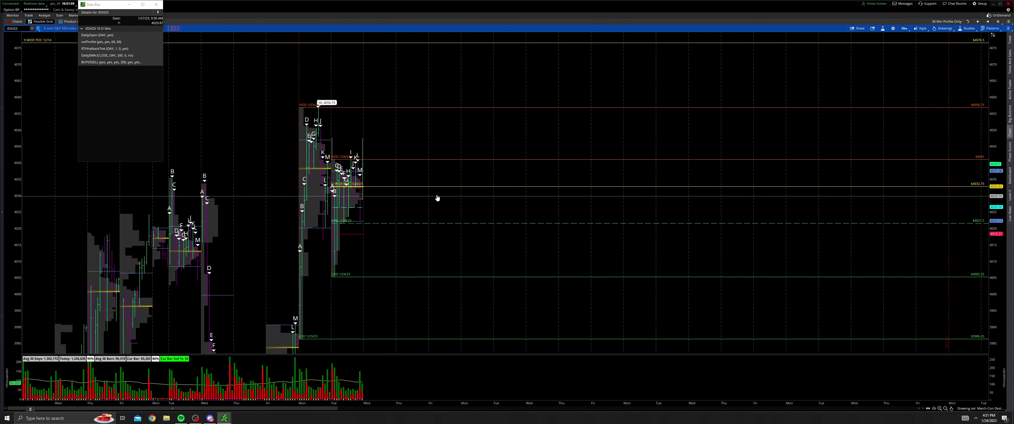
left_click_drag(426, 202, 396, 263)
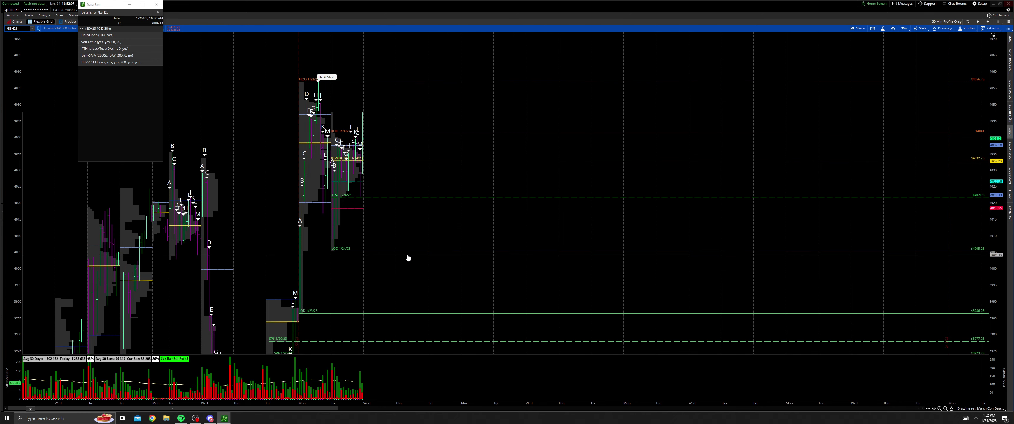
left_click_drag(402, 268, 352, 276)
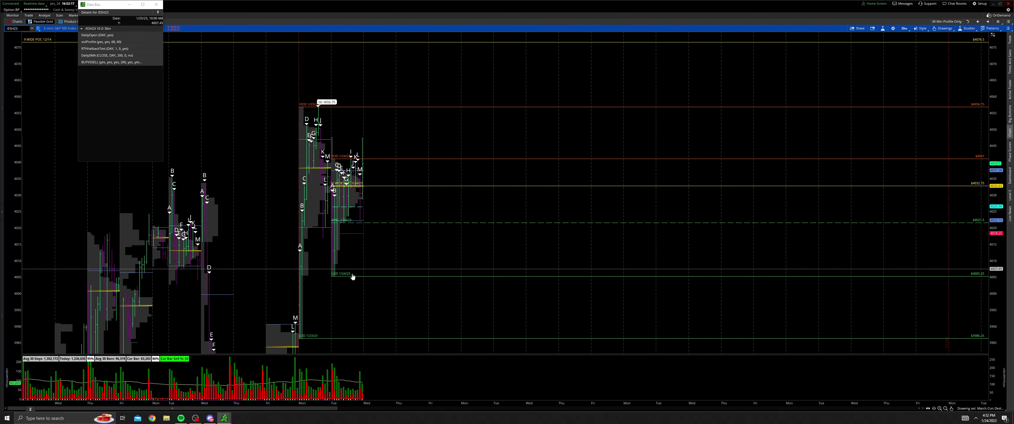
left_click_drag(362, 236, 398, 220)
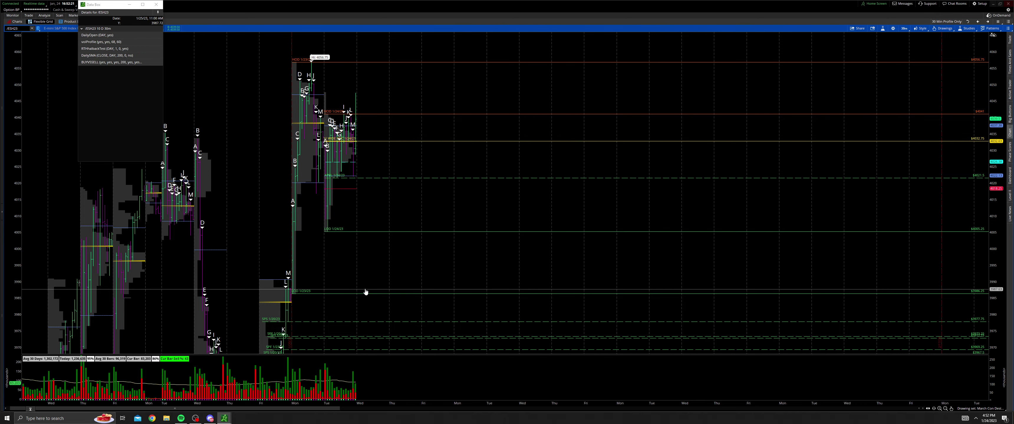
left_click_drag(334, 293, 331, 299)
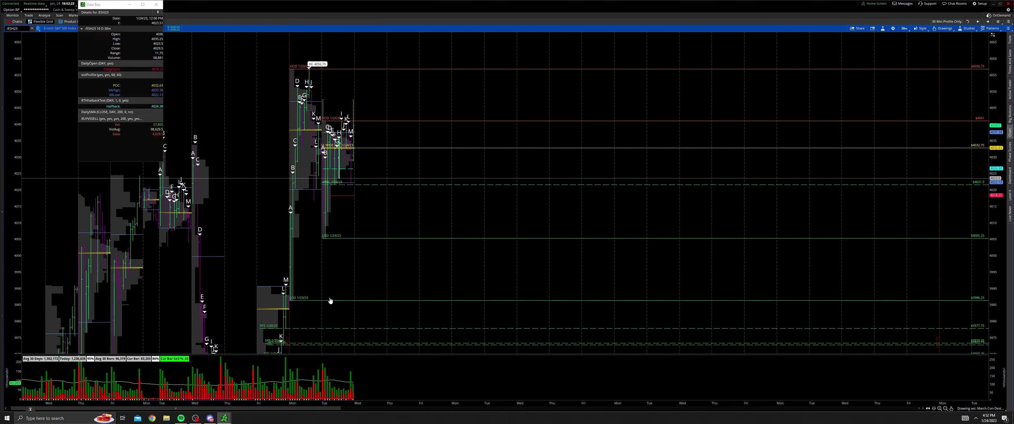
left_click_drag(399, 215, 391, 281)
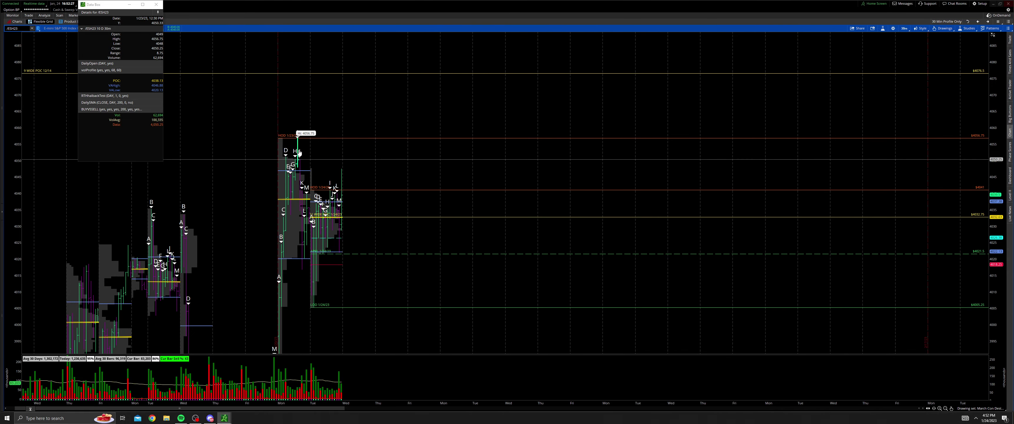
left_click_drag(389, 162, 355, 230)
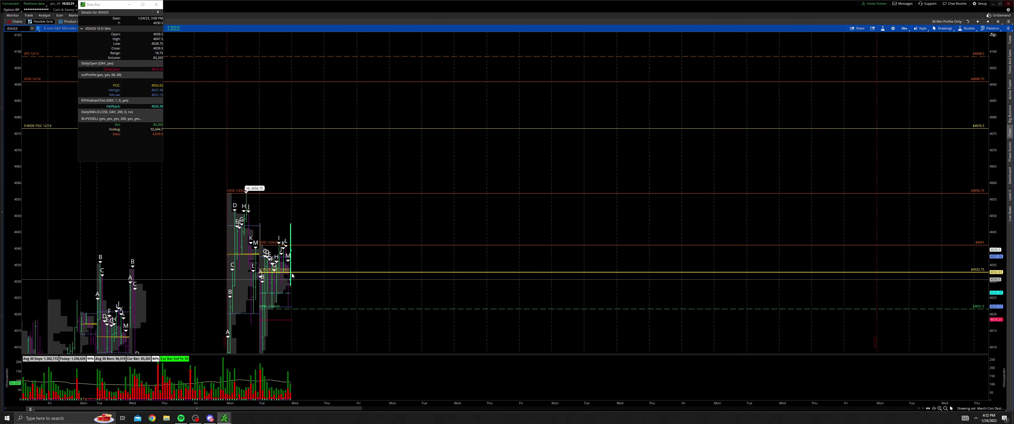
left_click_drag(308, 268, 322, 285)
left_click_drag(328, 244, 328, 280)
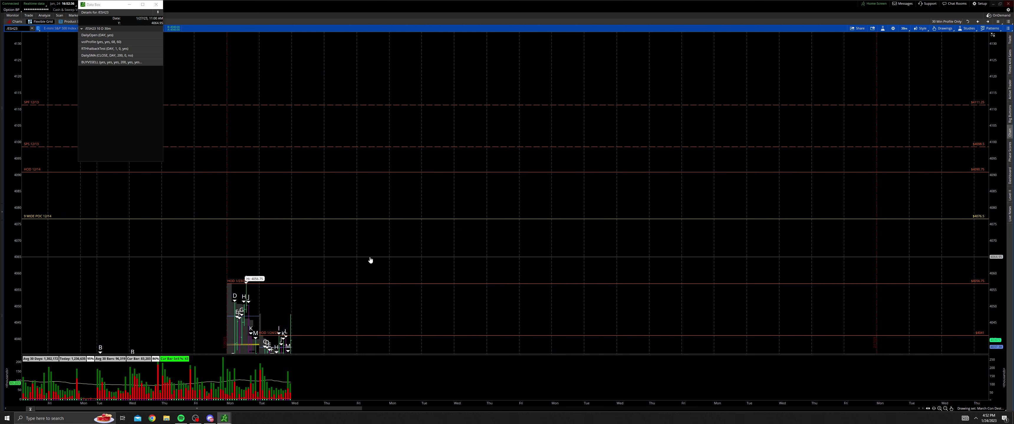
left_click_drag(369, 260, 388, 272)
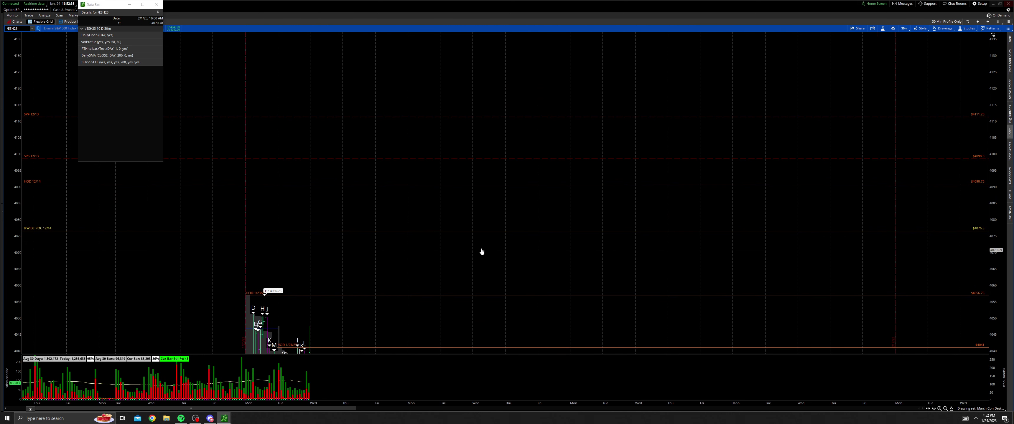
left_click_drag(467, 238, 470, 239)
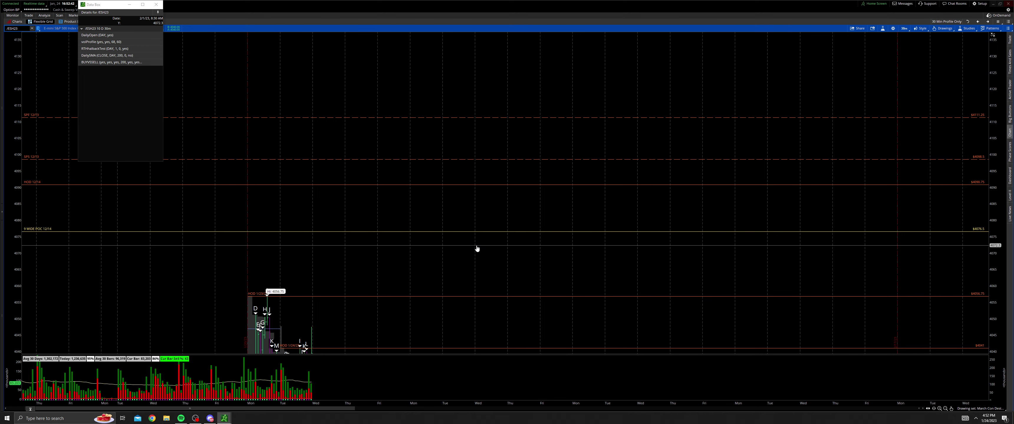
left_click_drag(557, 242, 483, 286)
mouse_move(523, 249)
left_mouse_down()
mouse_move(507, 256)
mouse_move(527, 283)
mouse_move(539, 260)
mouse_move(525, 233)
mouse_move(505, 254)
mouse_move(526, 255)
left_mouse_up()
mouse_move(468, 240)
left_mouse_down()
mouse_move(387, 242)
mouse_move(376, 233)
mouse_move(358, 256)
mouse_move(439, 280)
mouse_move(472, 225)
left_mouse_up()
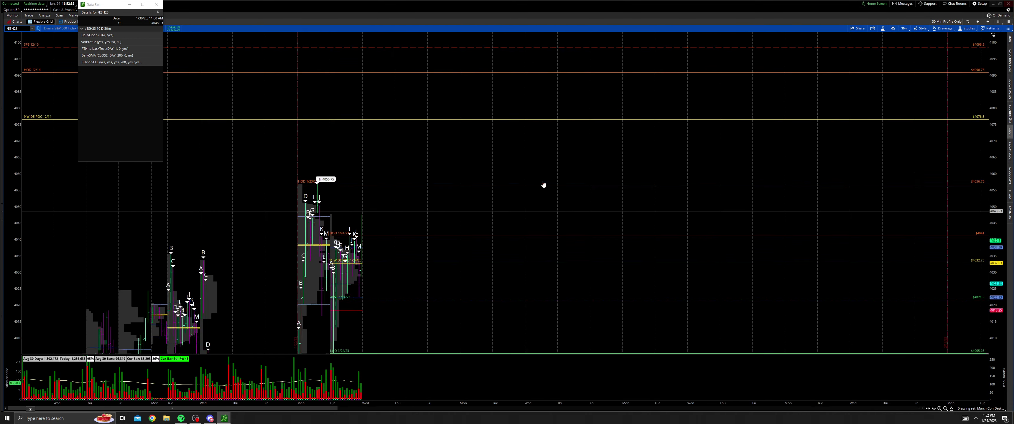
Step: Switch to the Larger TF chart layout showing 3 years of weekly bars
left_click(968, 22)
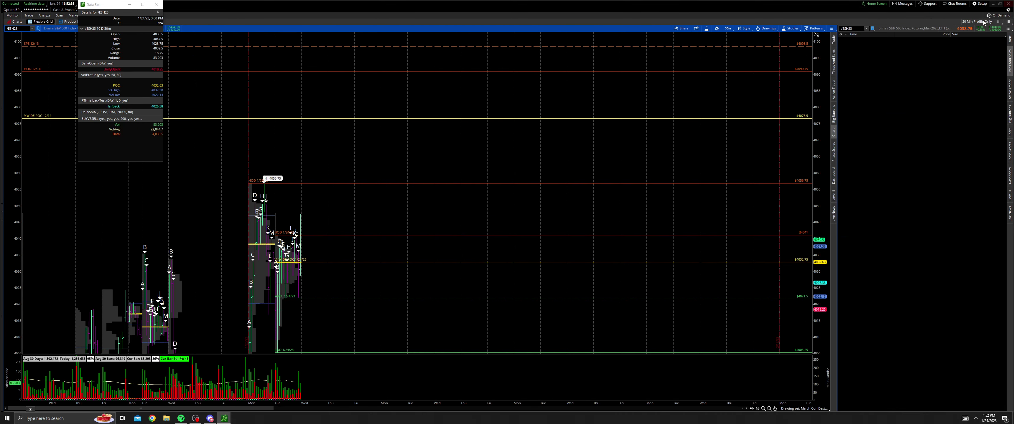
left_click(998, 22)
left_click(993, 39)
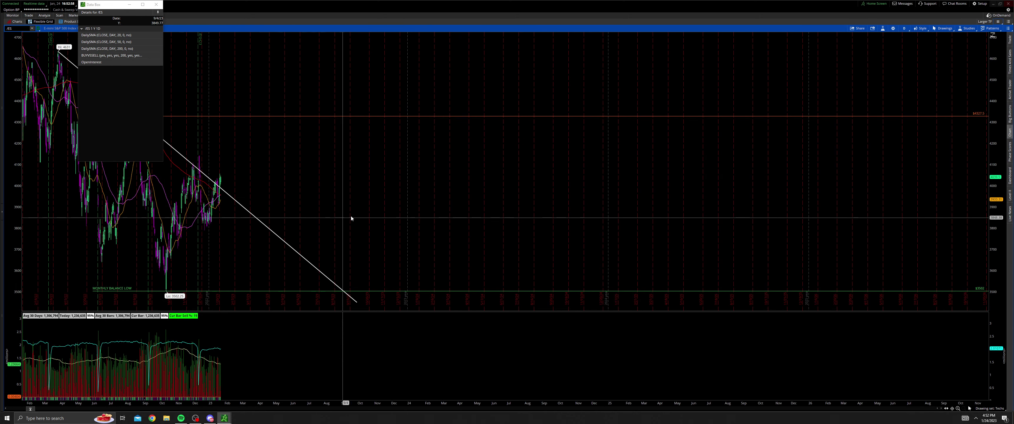
left_click(905, 29)
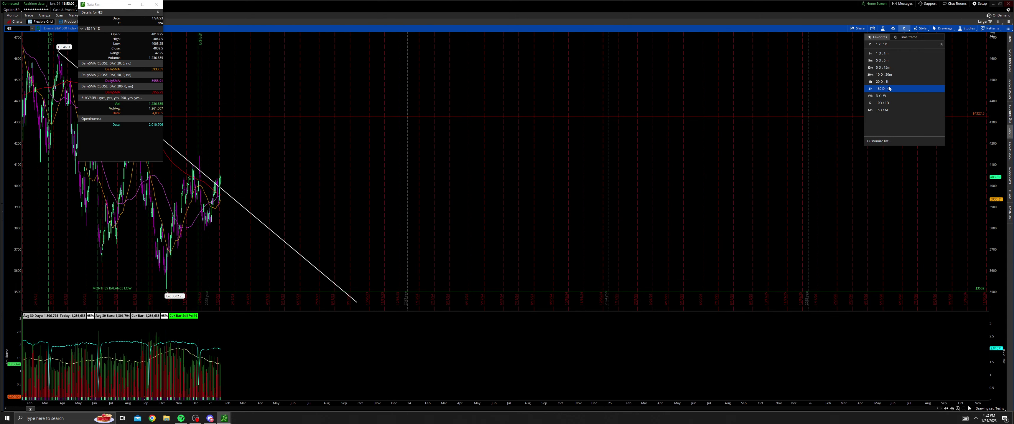
left_click(886, 97)
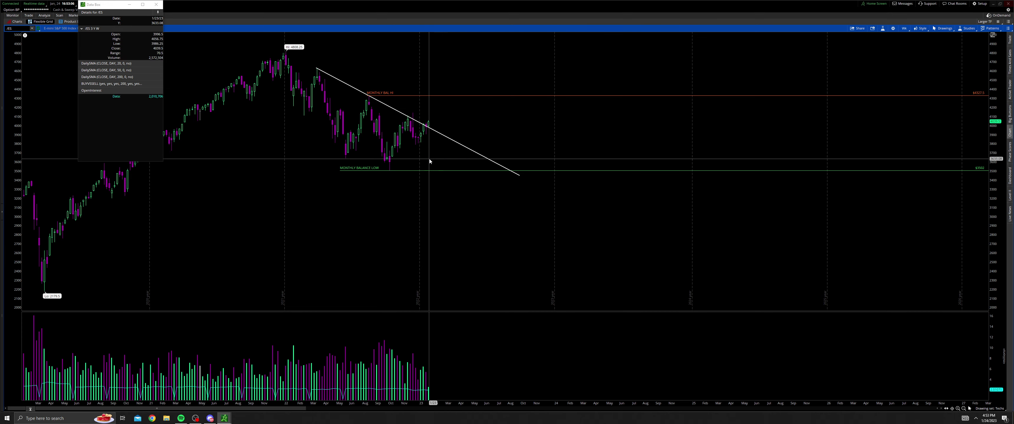
Step: Zoom into February–December 2022 and pan so recent candles, trendline and 4520 resistance show
left_click_drag(444, 155, 328, 155)
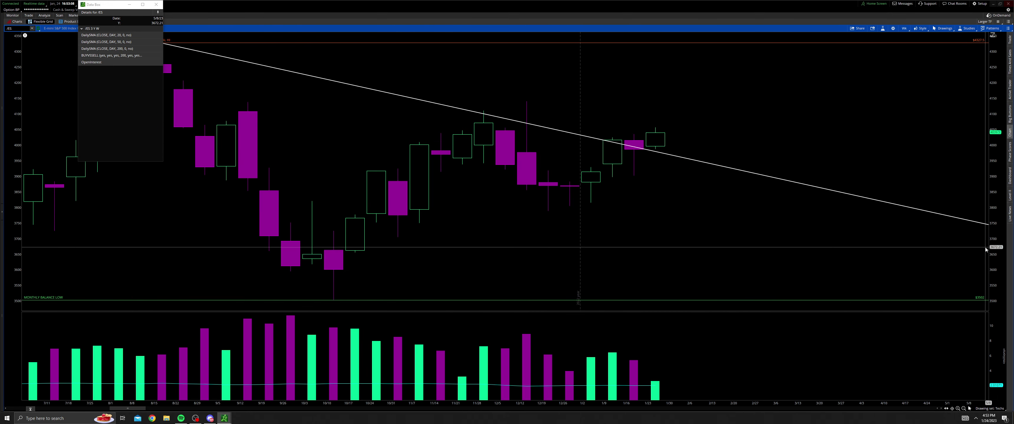
left_click_drag(1000, 251, 999, 210)
middle_click(700, 207)
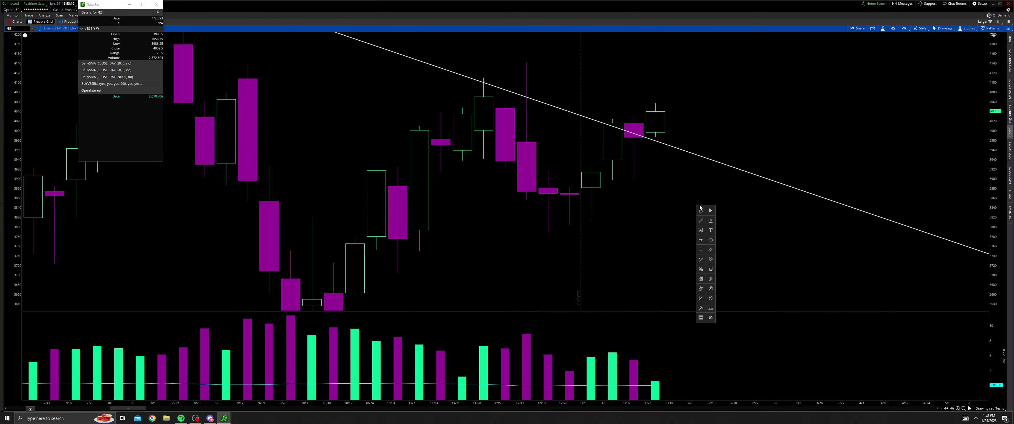
left_click(701, 221)
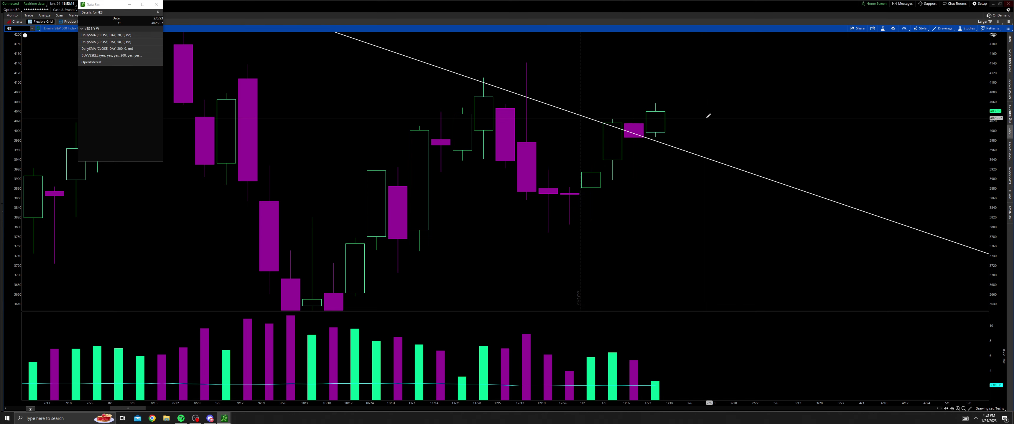
middle_click(723, 126)
left_click(724, 129)
left_click_drag(724, 127, 714, 153)
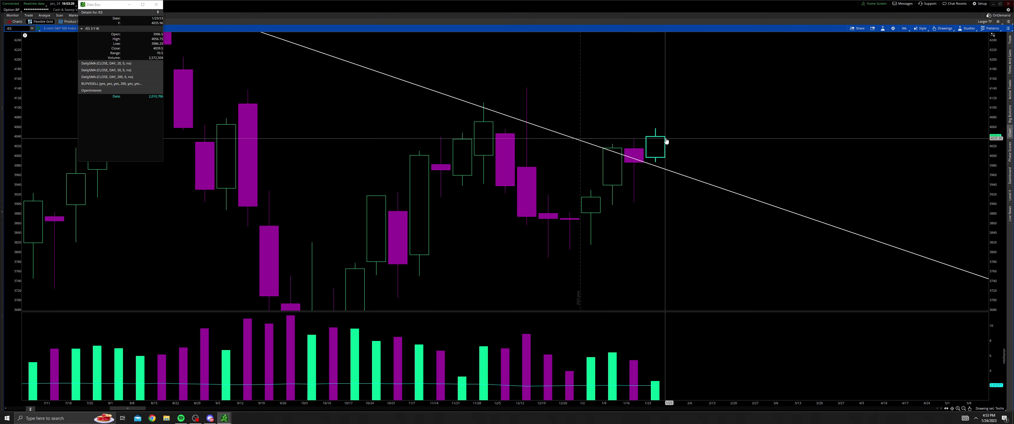
left_click_drag(663, 142, 586, 196)
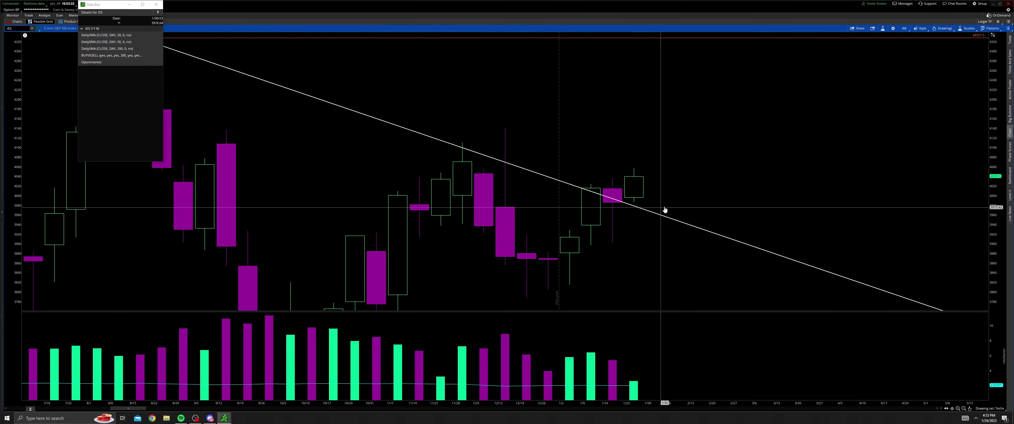
left_click_drag(723, 170, 717, 197)
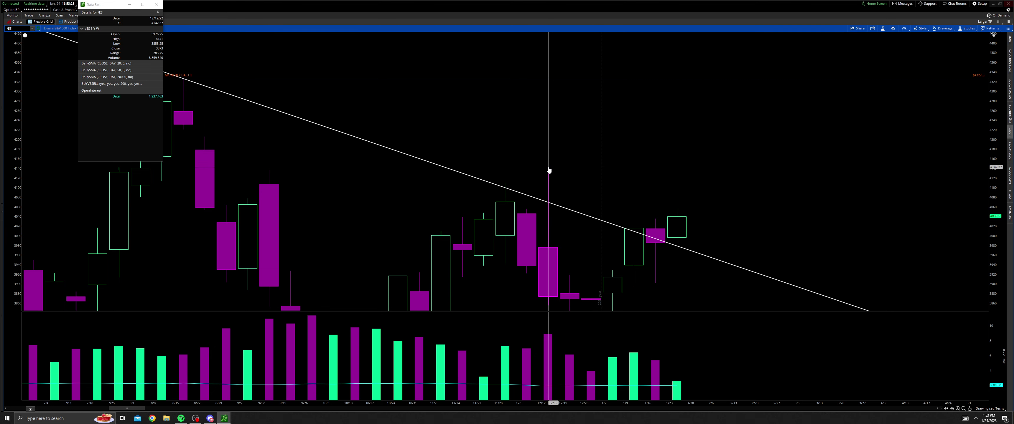
left_click_drag(548, 171, 606, 173)
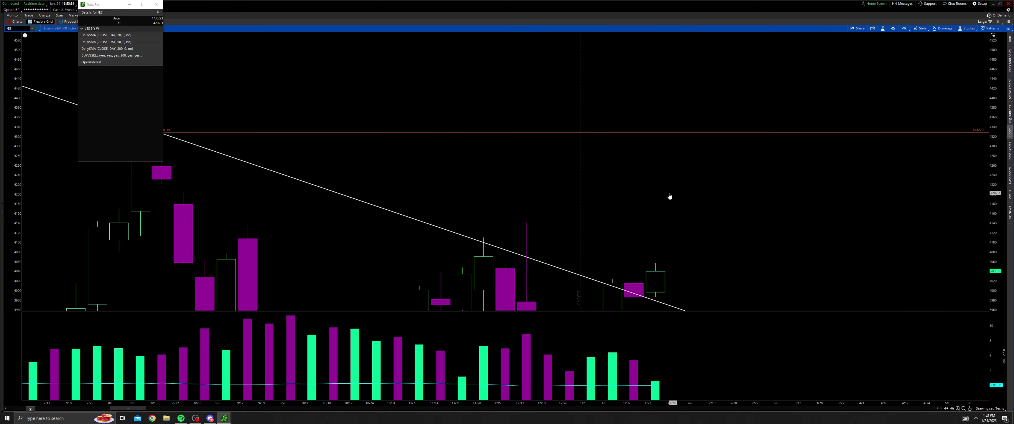
Step: Abandon a rectangle started near 4220 and apply the Daily Bal drawing set instead
middle_click(158, 191)
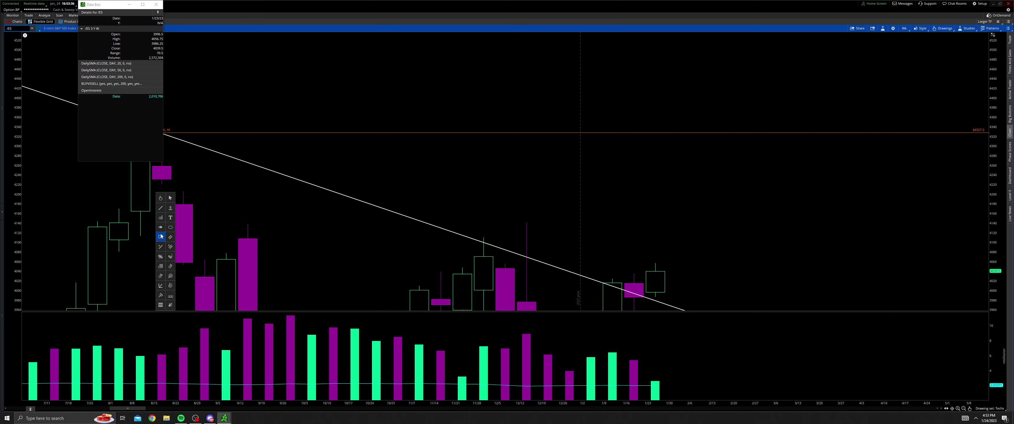
left_click(161, 236)
left_click(160, 184)
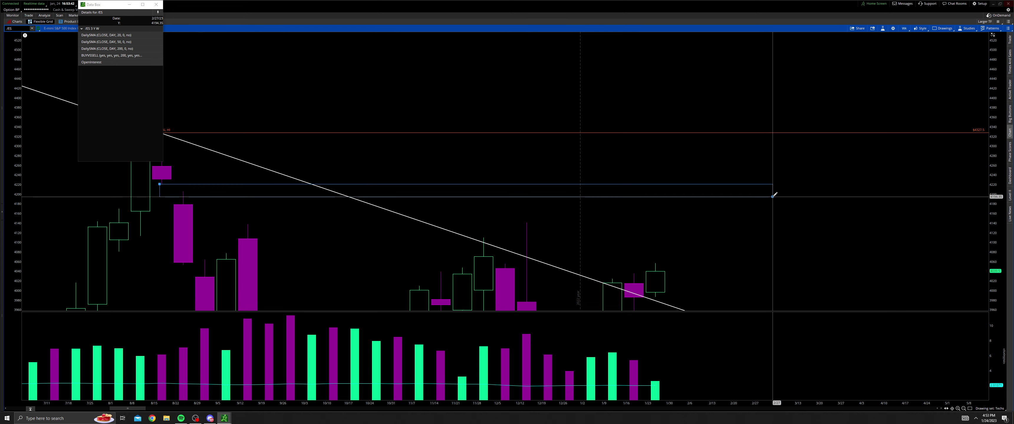
middle_click(775, 196)
left_click(782, 205)
left_click(1003, 409)
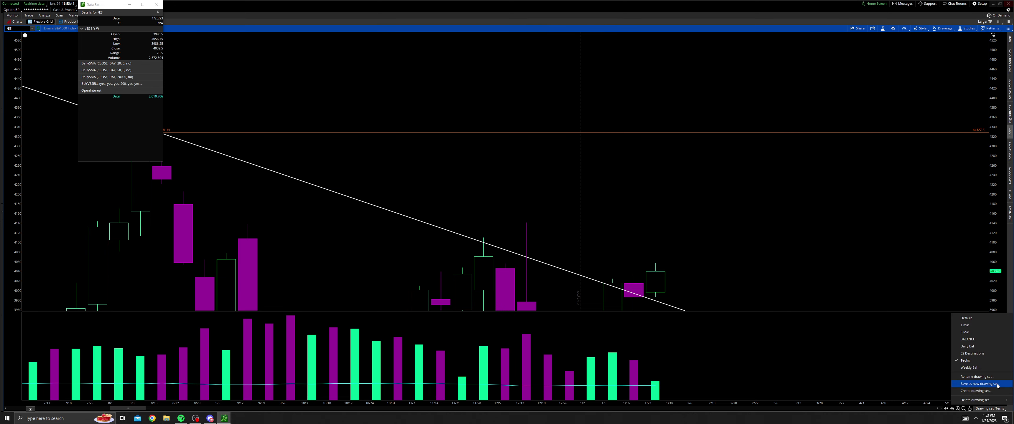
left_click(986, 347)
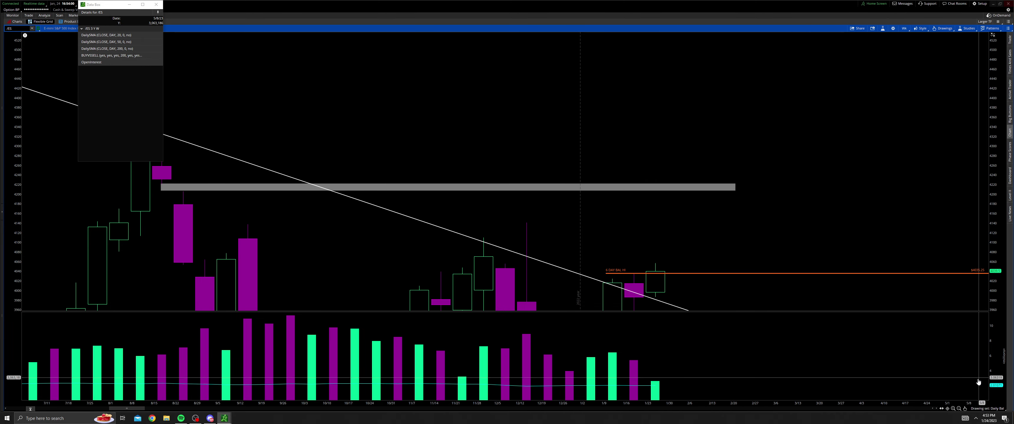
Step: Set the 1 Y : 1D time frame and zoom into the December to February daily bars
left_click(904, 28)
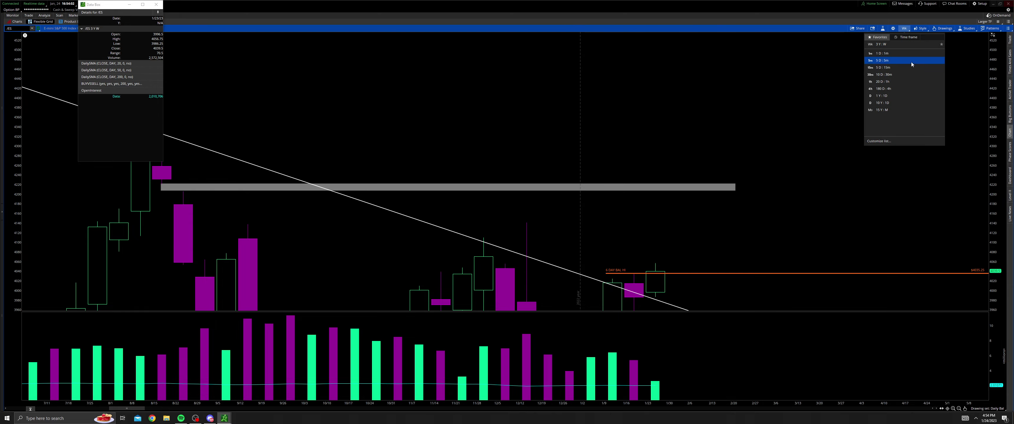
left_click(902, 97)
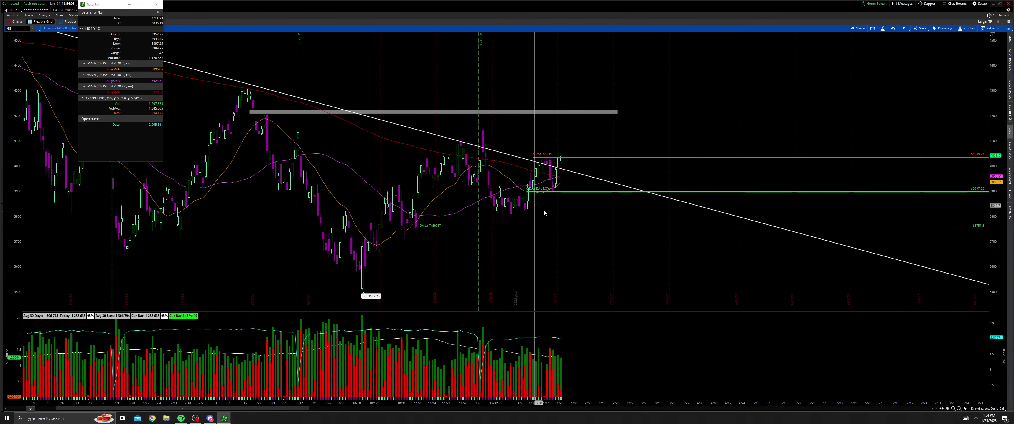
left_click_drag(577, 209, 518, 211)
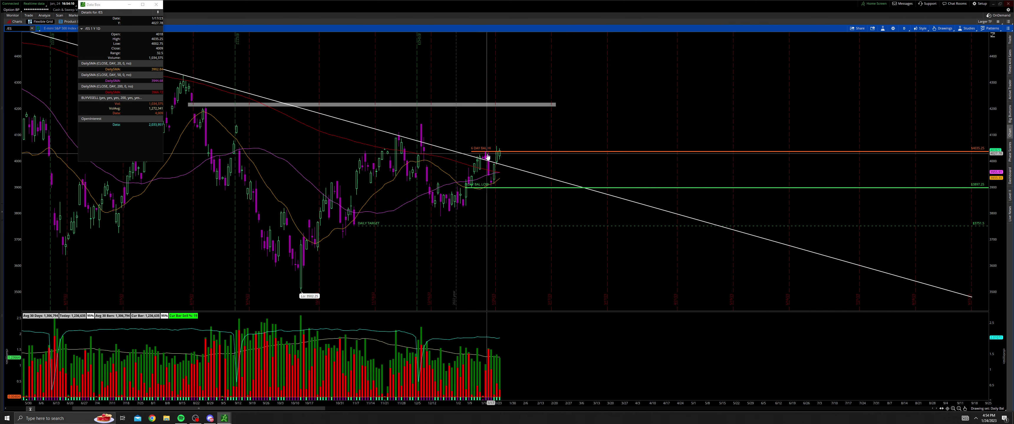
middle_click(525, 164)
left_click(532, 169)
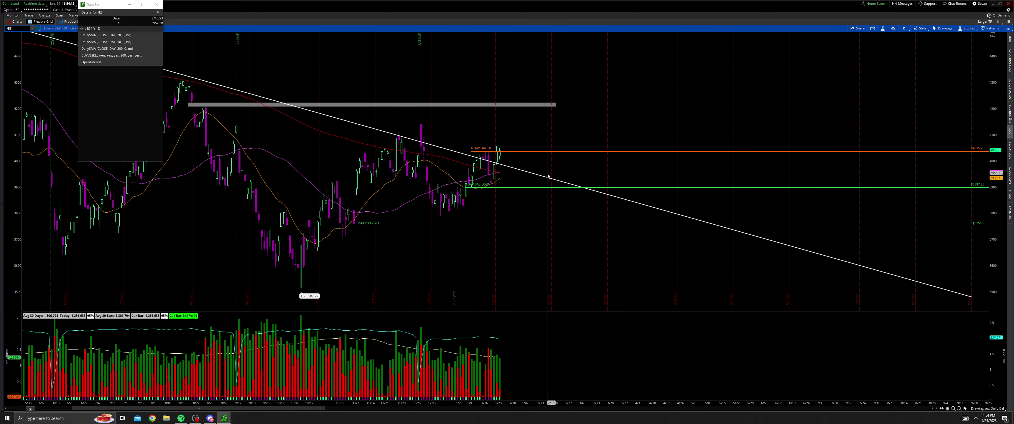
left_click_drag(550, 176, 404, 183)
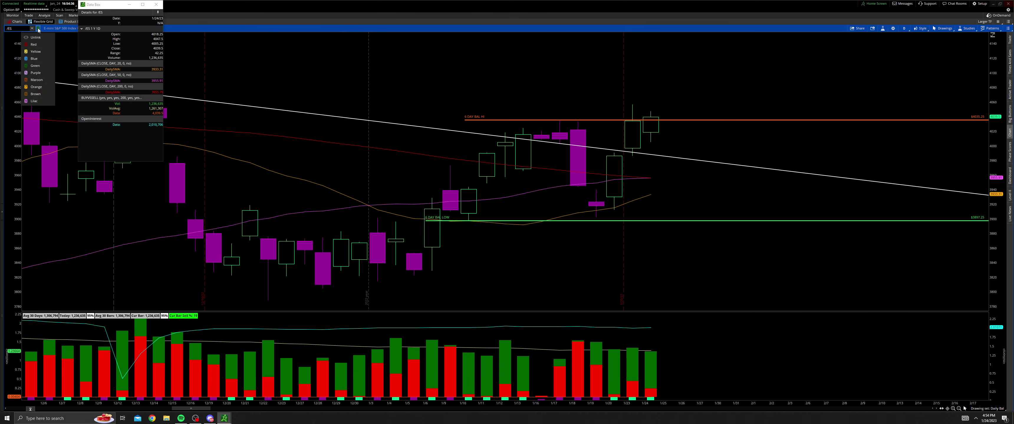
left_click(40, 51)
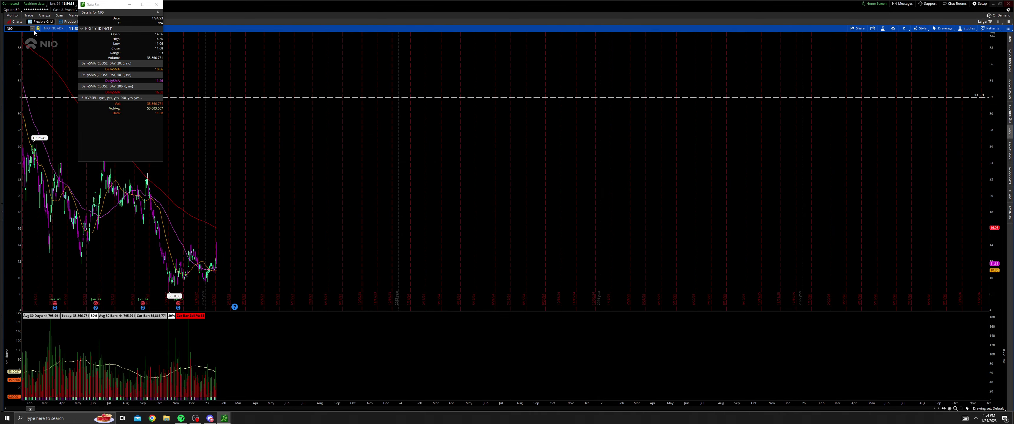
left_click(40, 46)
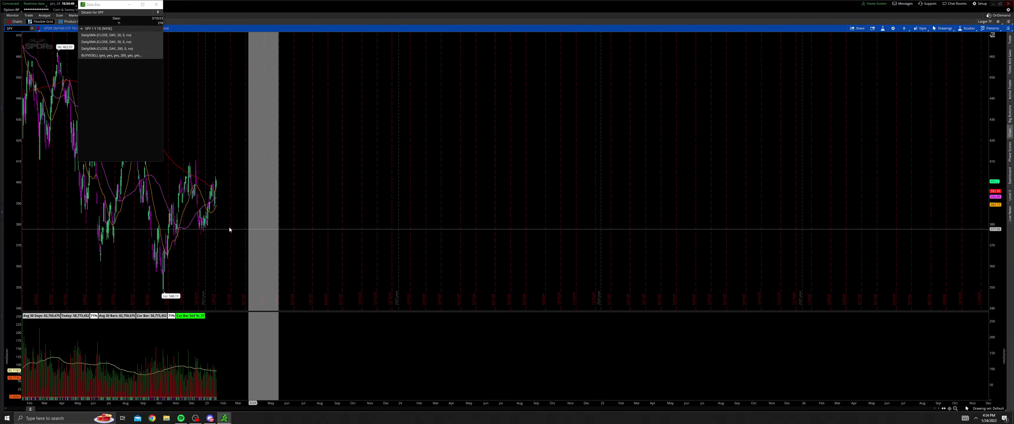
left_click_drag(999, 249, 1004, 235)
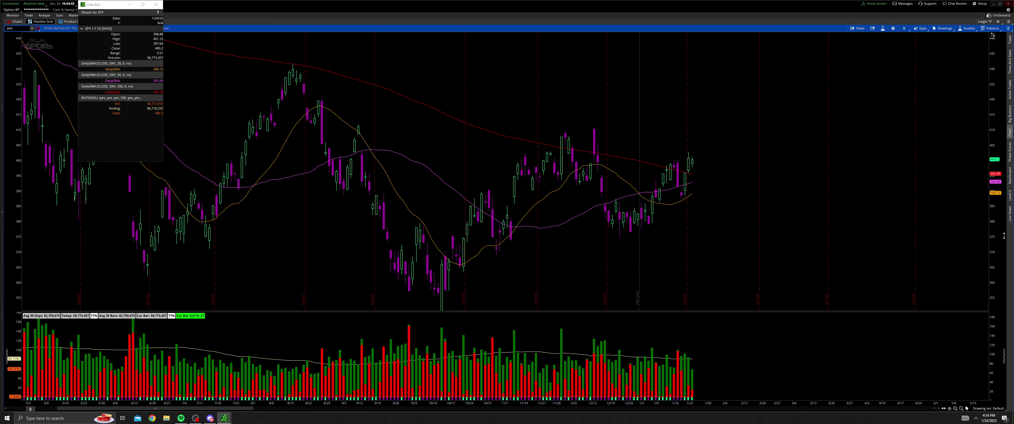
scroll(739, 217, "up", 3)
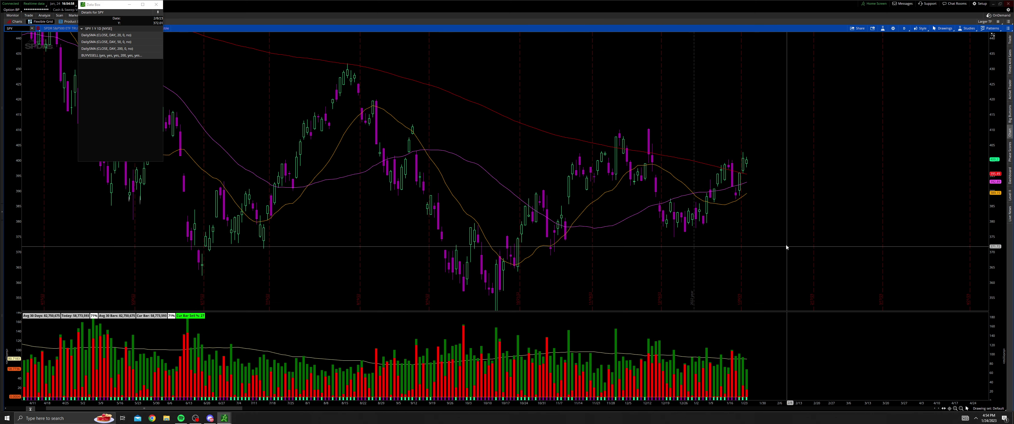
left_click_drag(786, 247, 561, 68)
scroll(905, 205, "down", 1)
left_click_drag(995, 236, 995, 174)
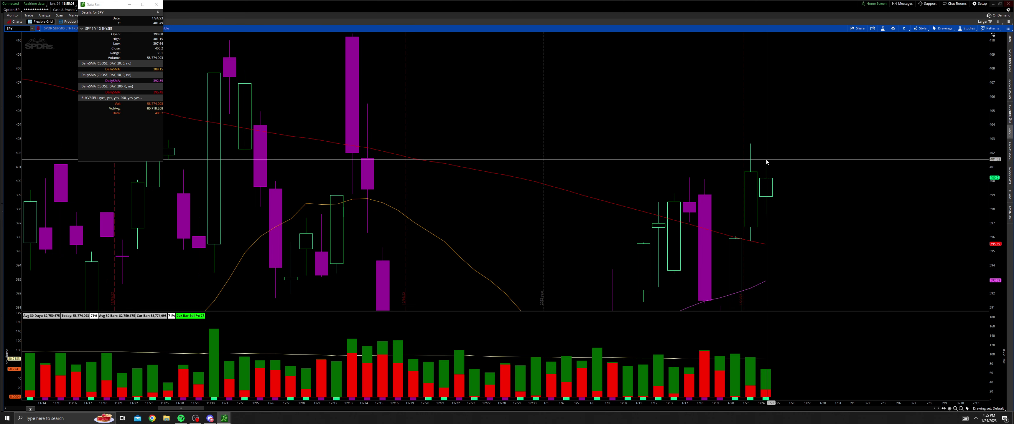
middle_click(779, 147)
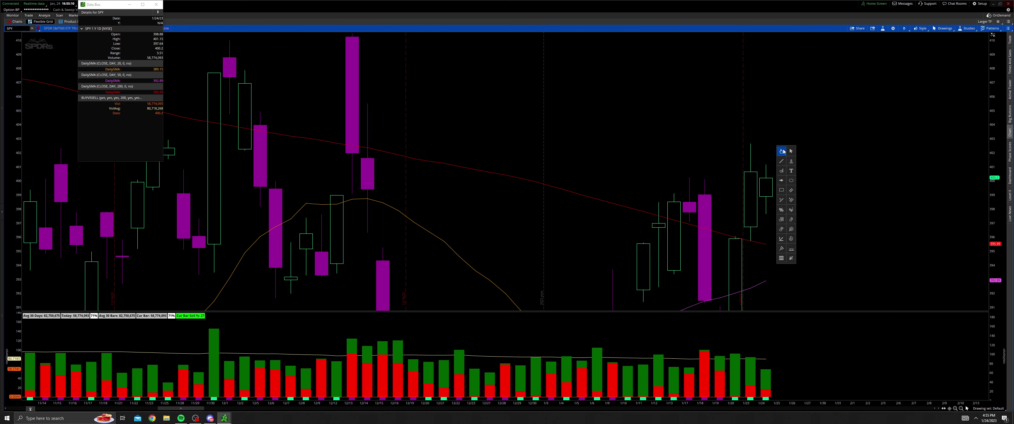
left_click(783, 152)
left_click_drag(790, 172, 806, 238)
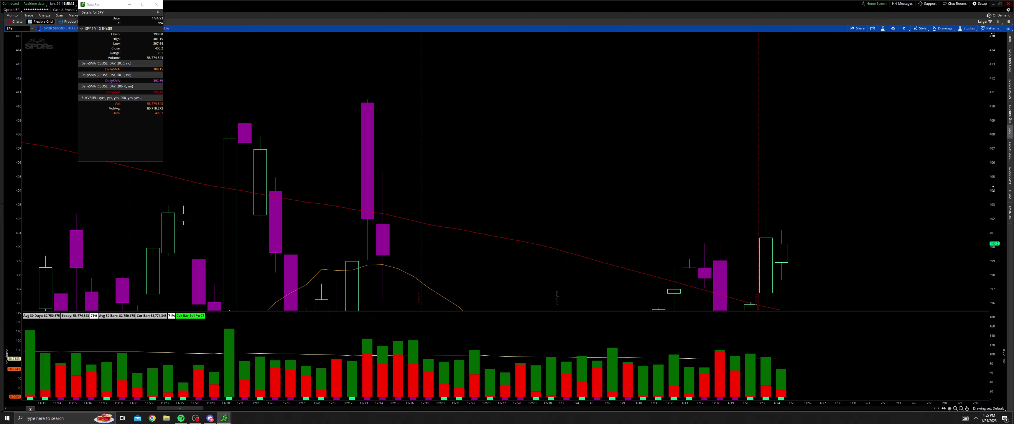
left_click_drag(992, 189, 993, 221)
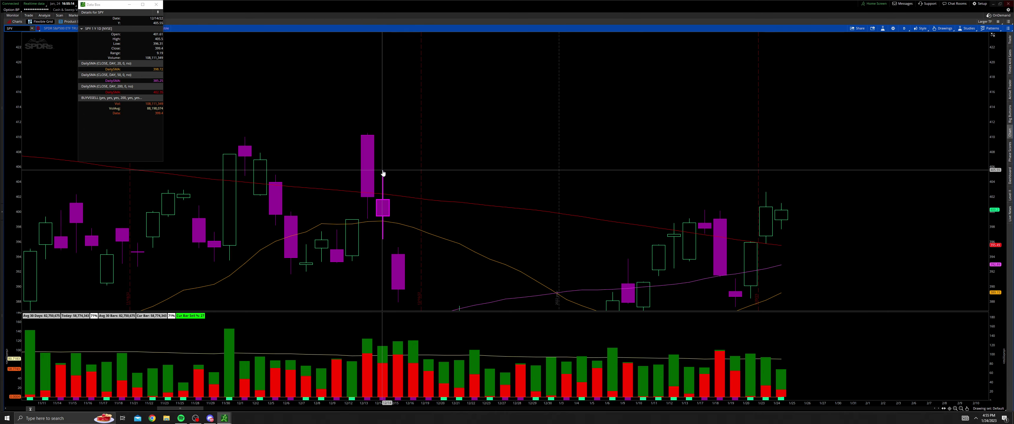
scroll(771, 212, "up", 2)
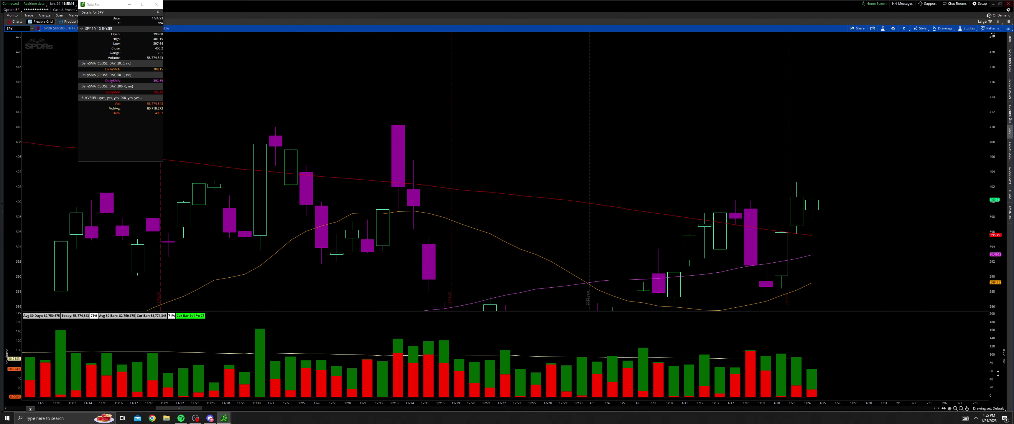
scroll(833, 256, "down", 4)
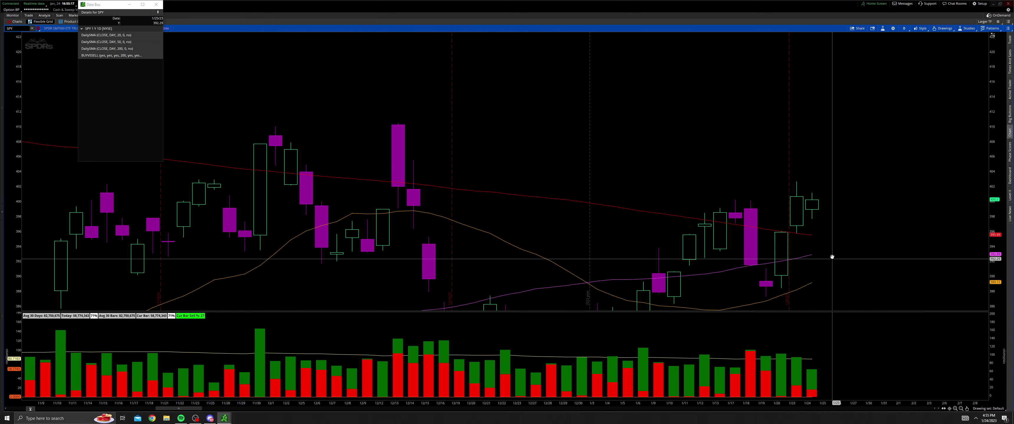
left_click(961, 410)
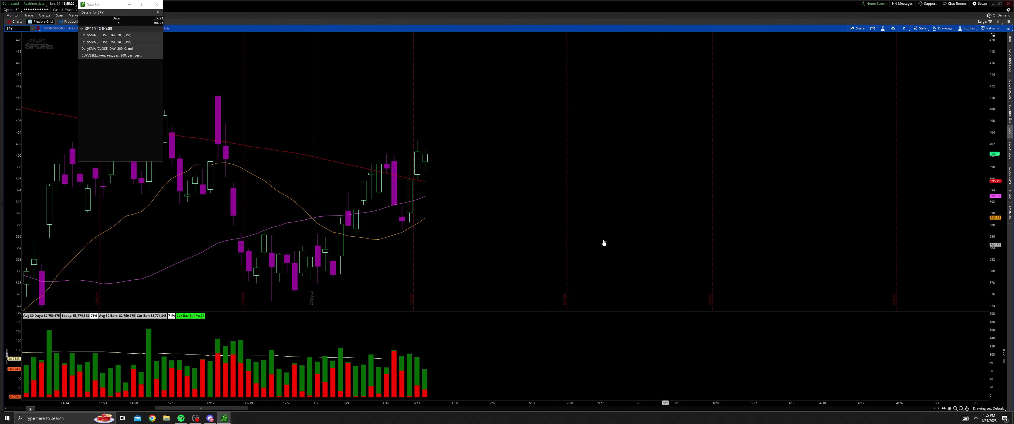
scroll(604, 243, "up", 7)
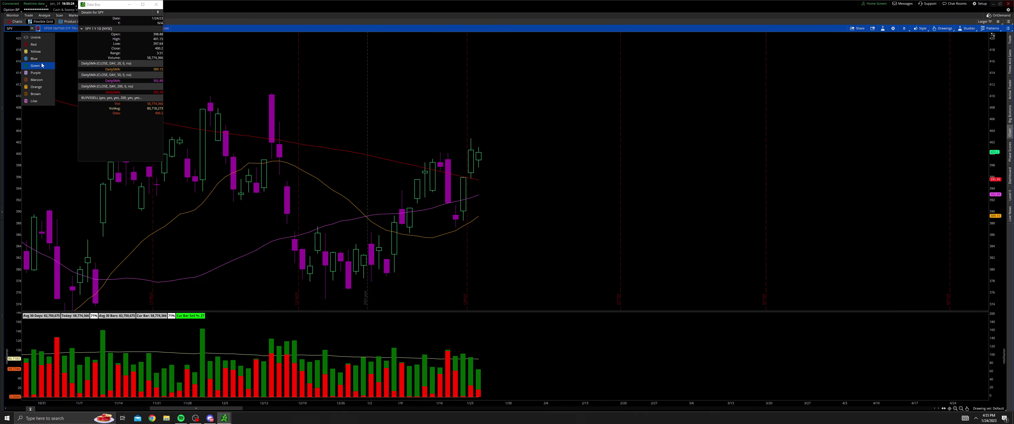
left_click(43, 65)
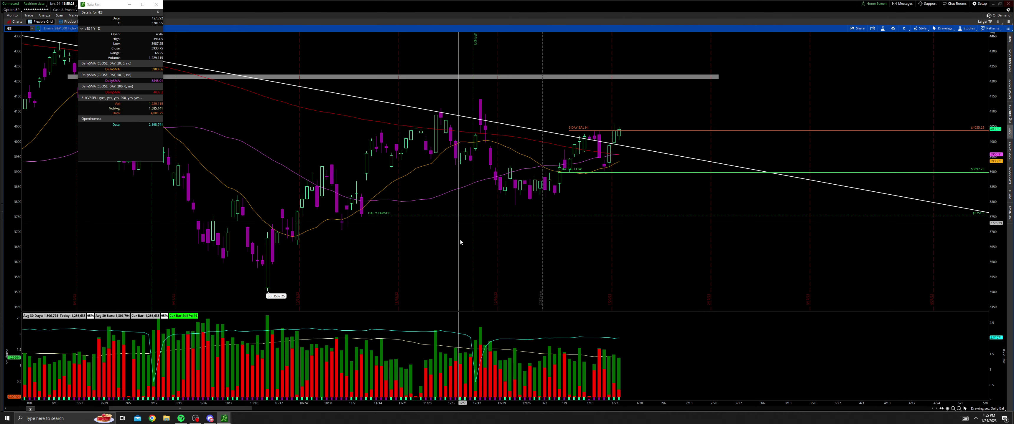
Step: Pan the daily chart and stretch its price axis until the trendline's end and all levels fit
middle_click(699, 273)
left_click(699, 273)
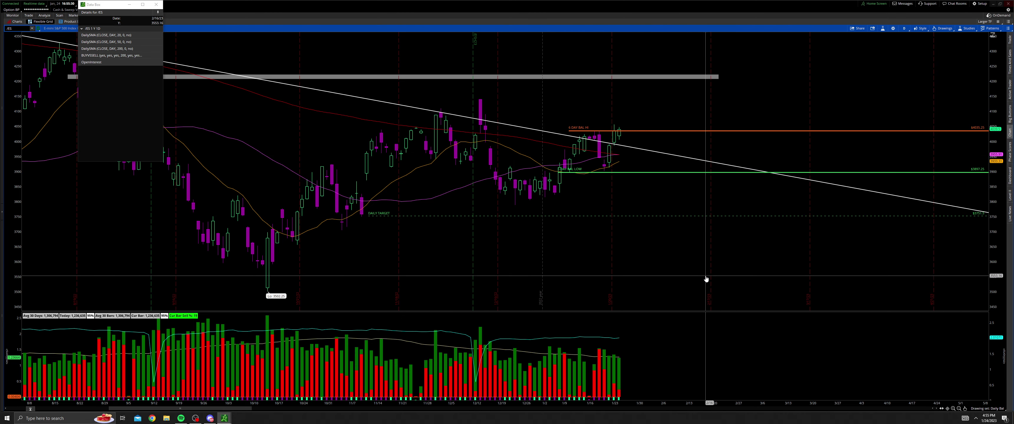
left_click_drag(706, 280, 622, 337)
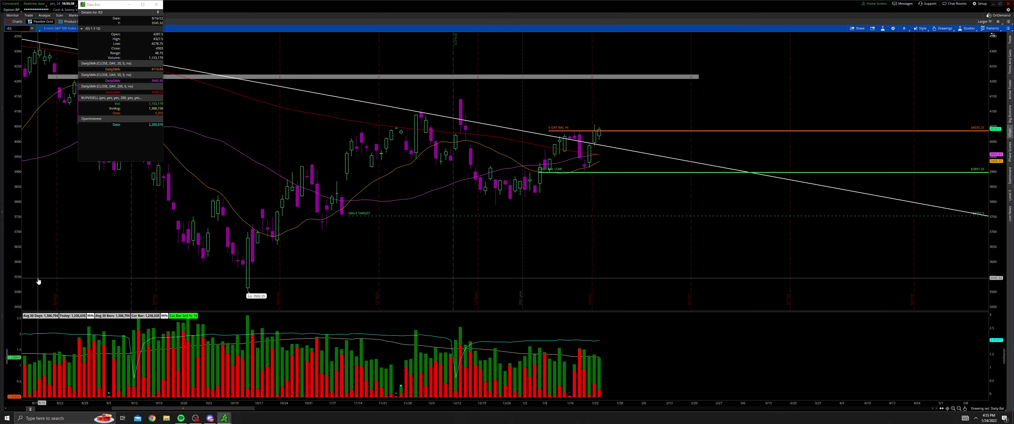
left_click_drag(996, 157, 996, 118)
left_click_drag(646, 132, 656, 145)
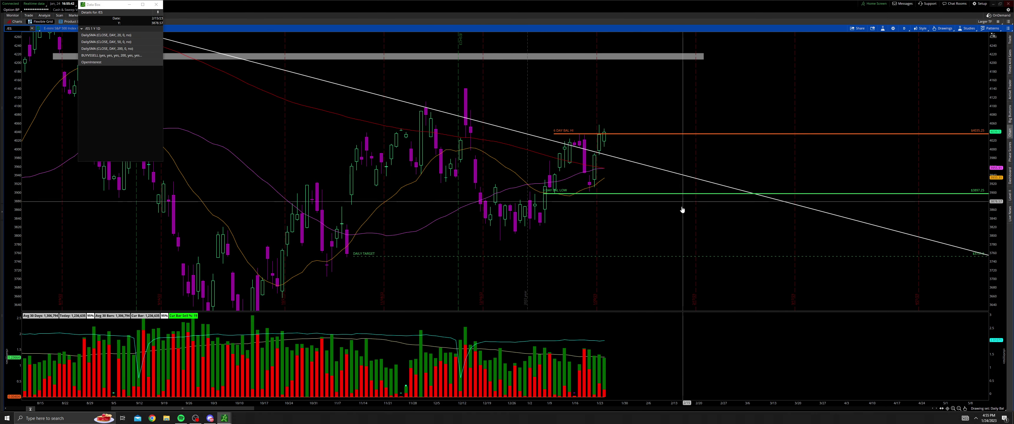
left_click_drag(625, 172, 641, 185)
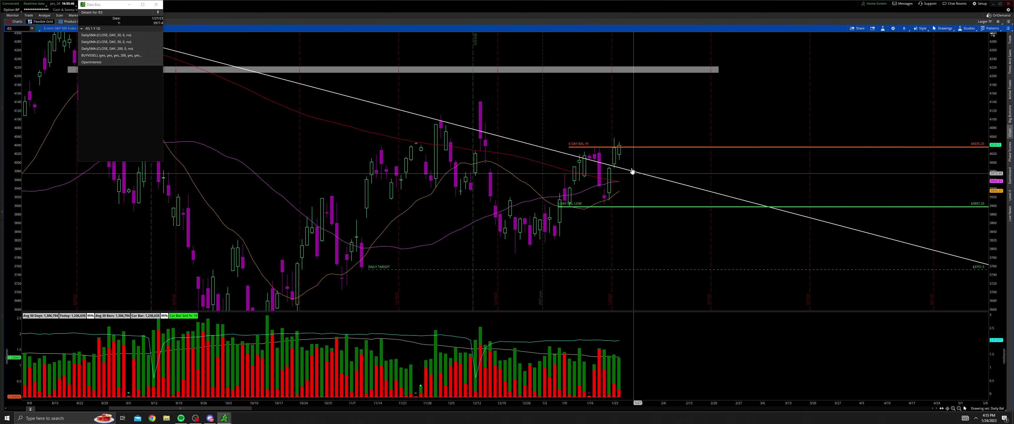